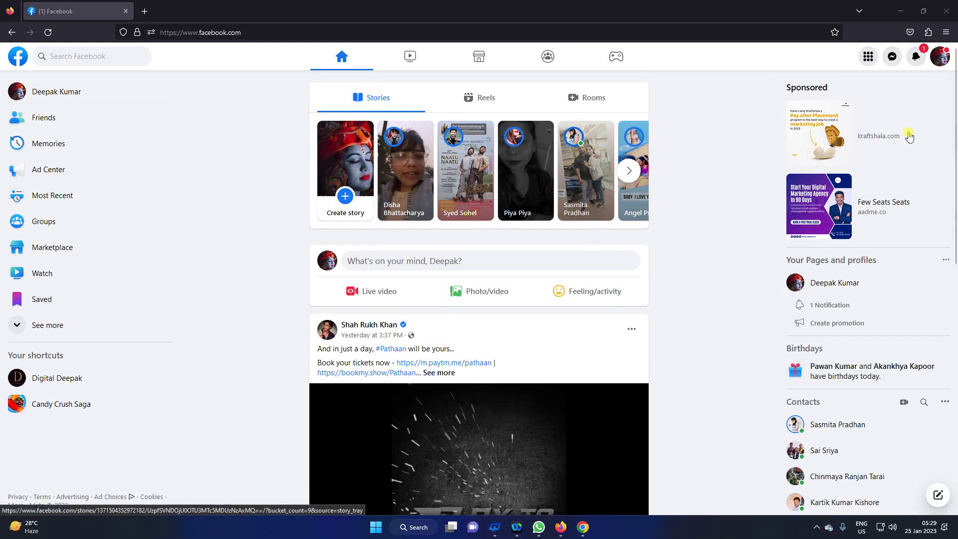
# Switch from the personal profile to the Digital Deepak page using See all profiles
pyautogui.click(941, 57)
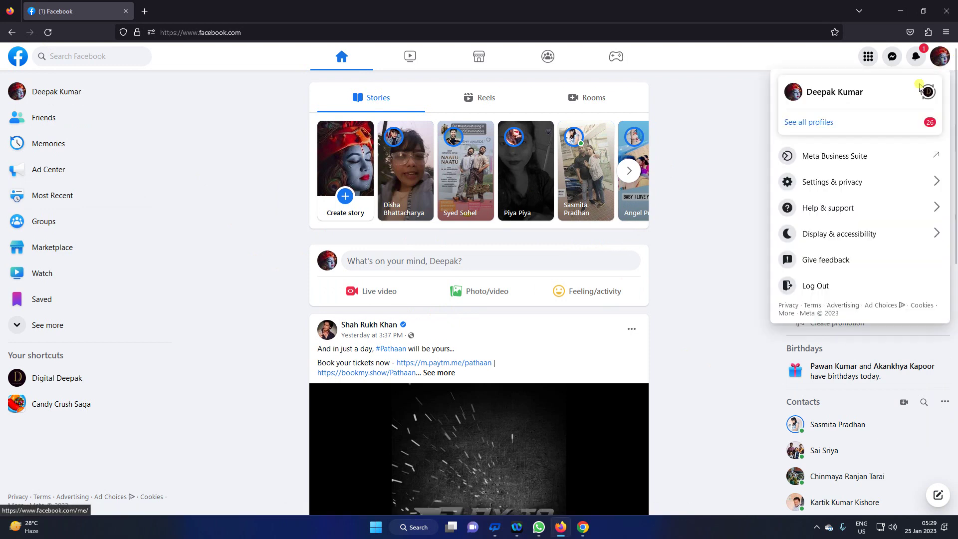
pyautogui.click(822, 122)
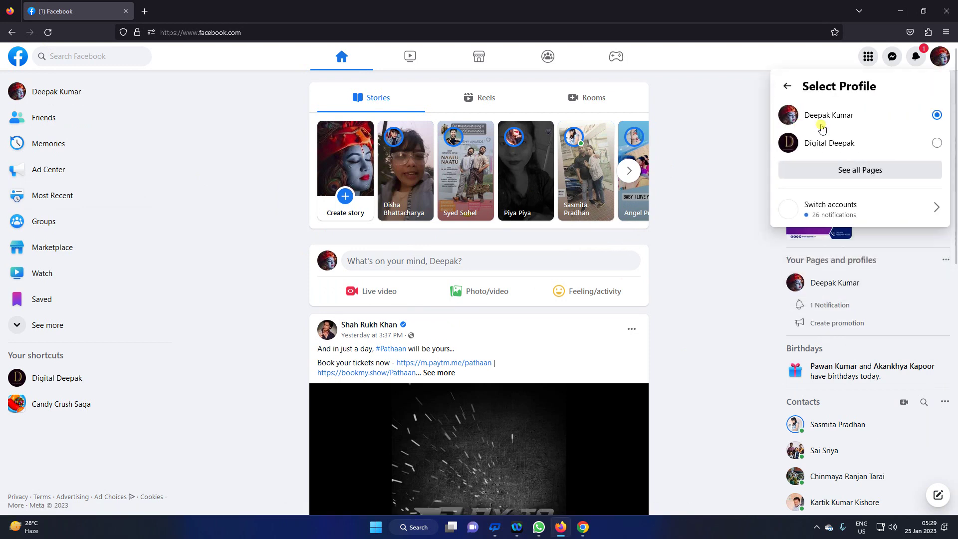
pyautogui.click(937, 144)
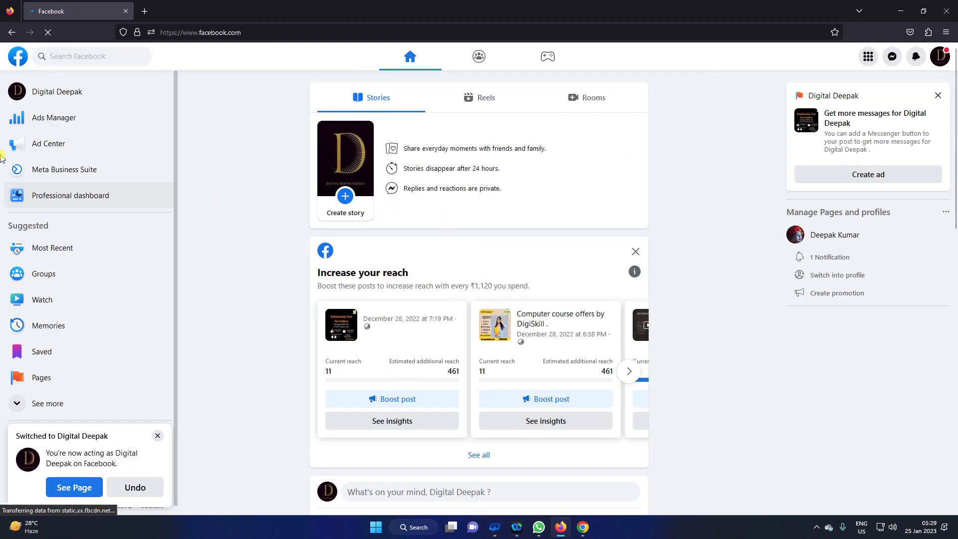
# Open Meta Business Suite for Digital Deepak and show the All tools panel
pyautogui.click(63, 173)
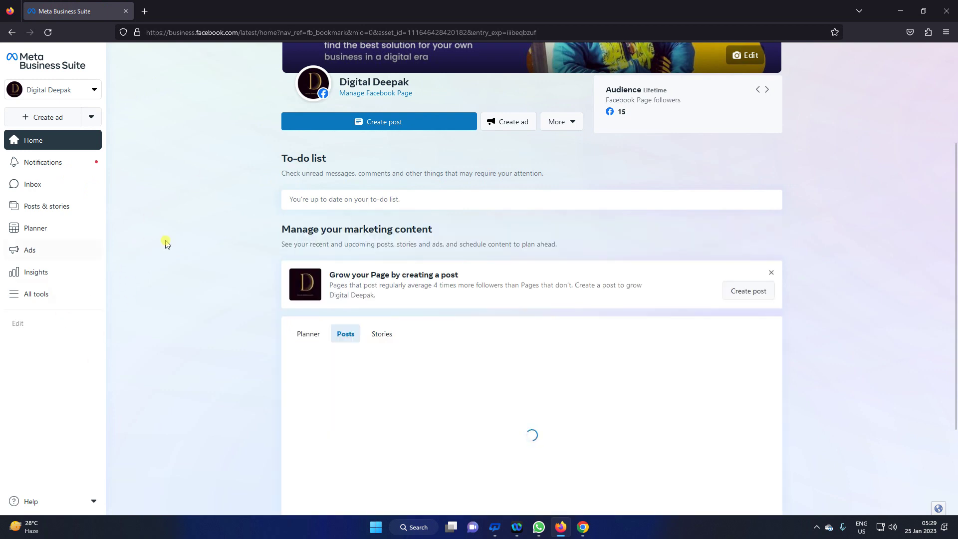
pyautogui.scroll(3, 249, 271)
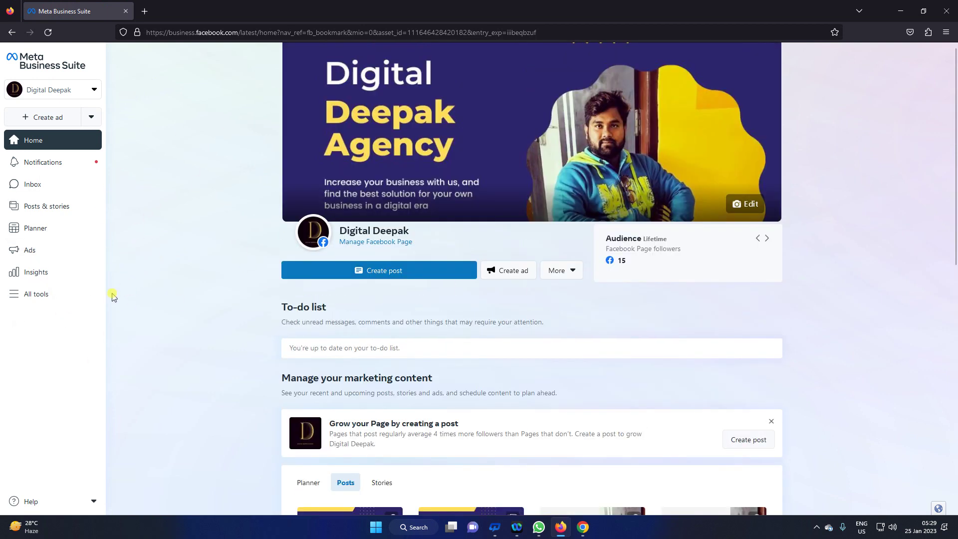
pyautogui.click(27, 300)
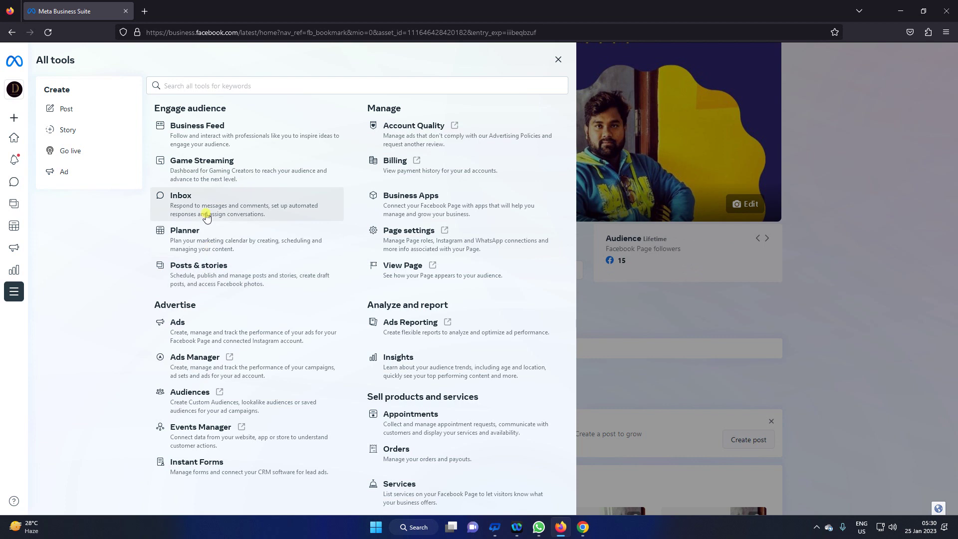
pyautogui.click(664, 233)
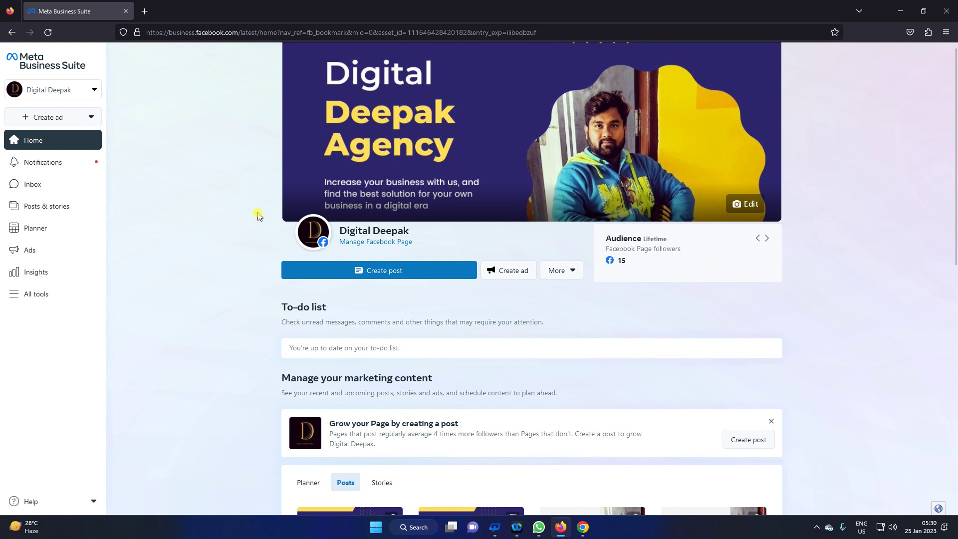
pyautogui.click(40, 299)
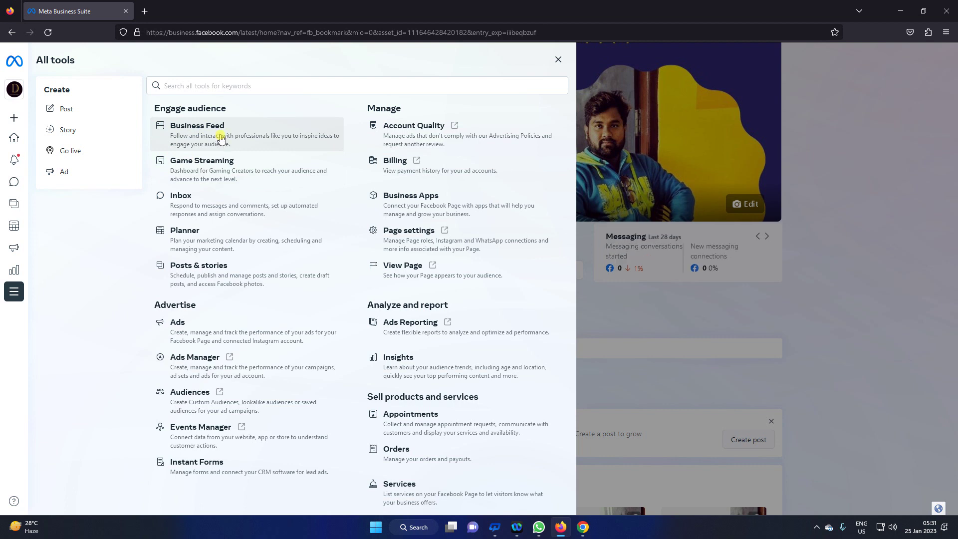
# Open the Business Feed and browse followed Pages' posts, such as DigiSkill's Diploma post
pyautogui.click(221, 139)
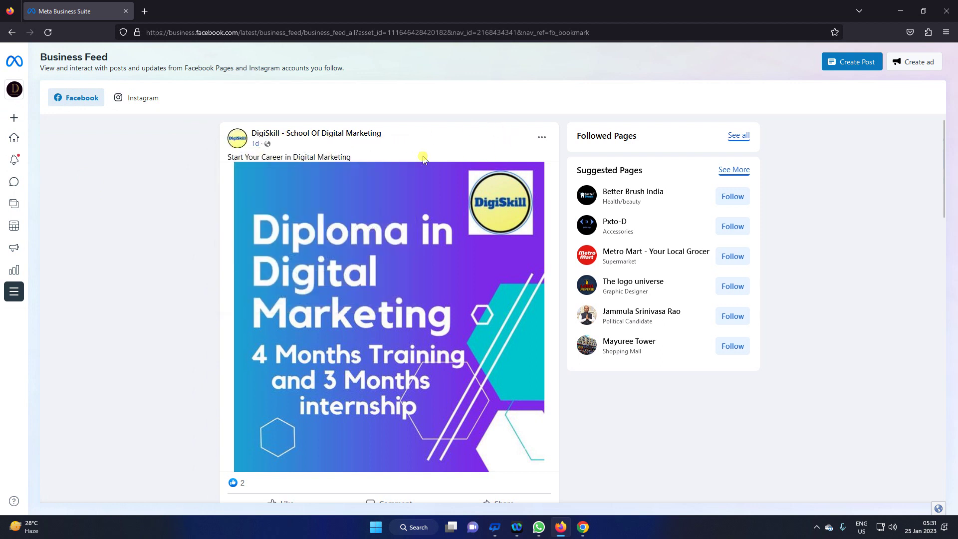
pyautogui.scroll(-5, 320, 200)
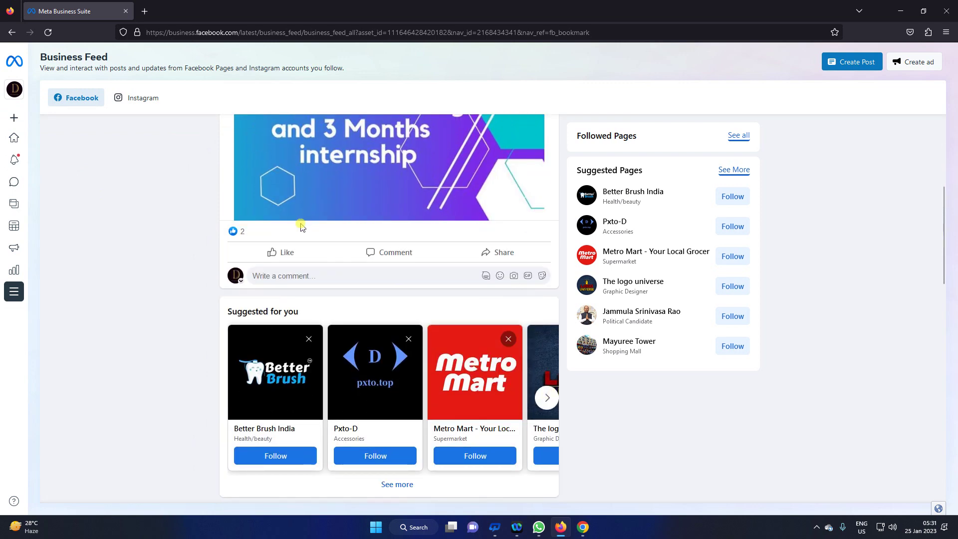
pyautogui.scroll(4, 297, 229)
pyautogui.scroll(1, 404, 330)
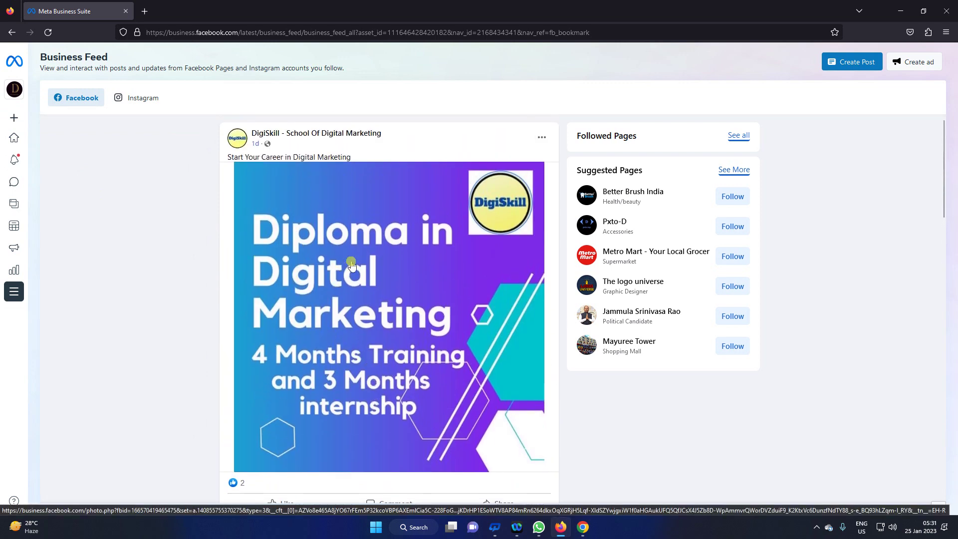
pyautogui.scroll(-5, 355, 287)
pyautogui.scroll(-5, 355, 288)
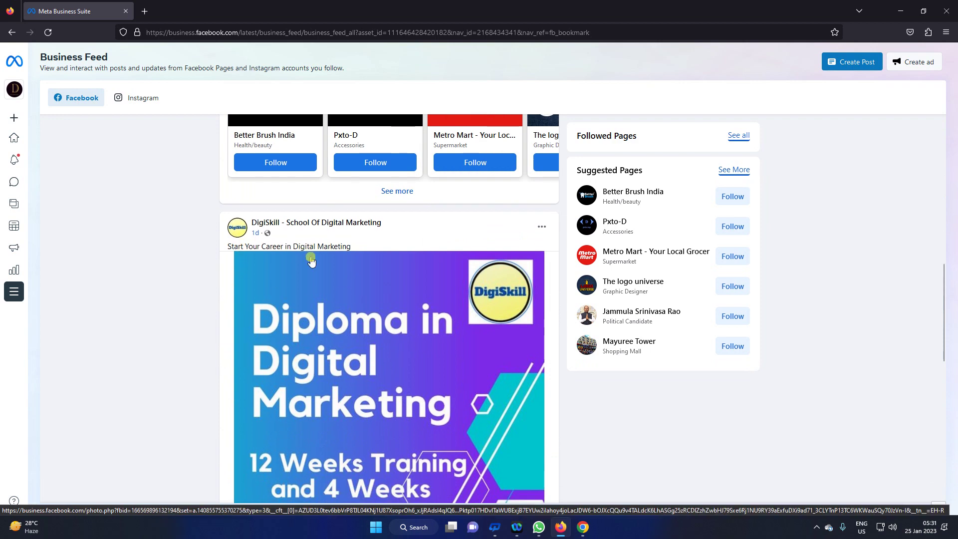
pyautogui.scroll(-3, 306, 253)
pyautogui.scroll(-5, 309, 301)
pyautogui.scroll(1, 314, 290)
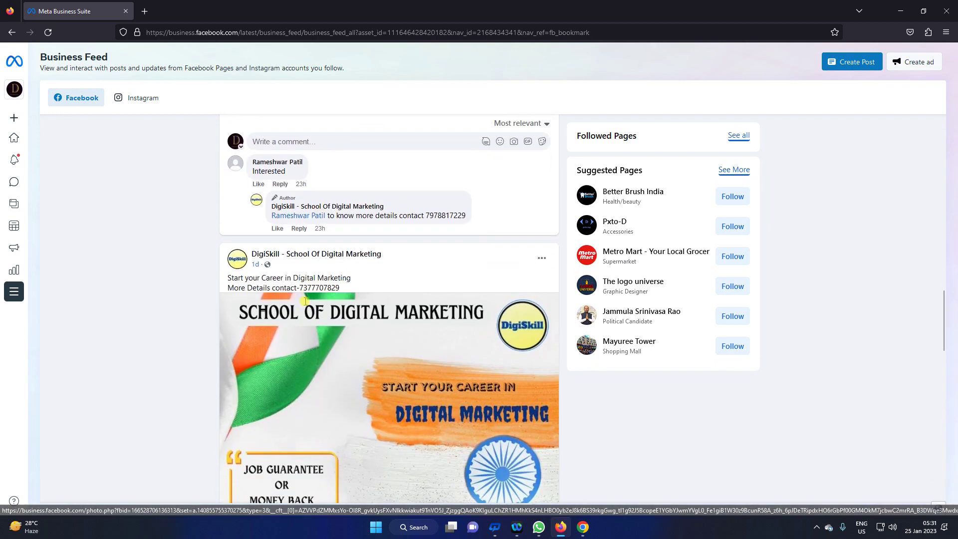
pyautogui.scroll(8, 318, 281)
pyautogui.scroll(-3, 318, 280)
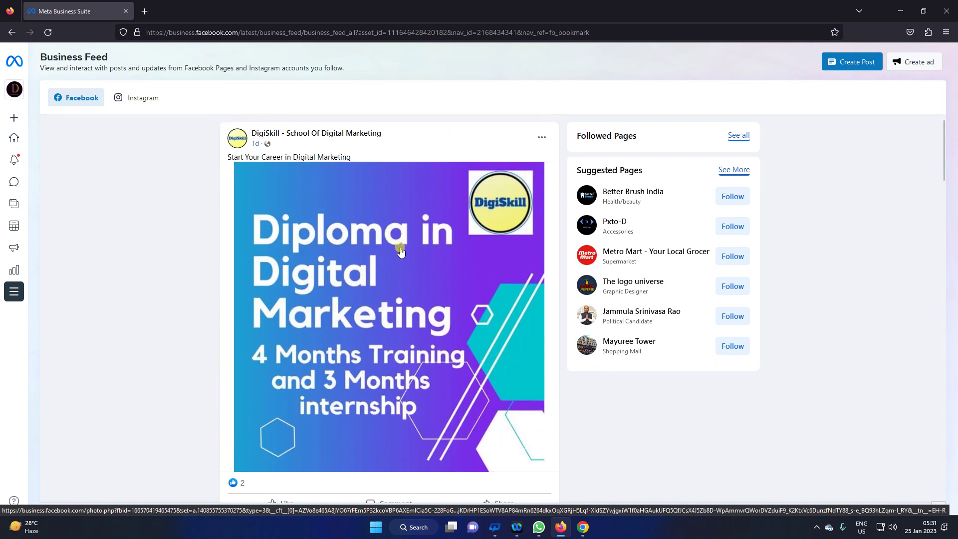
pyautogui.moveTo(316, 134)
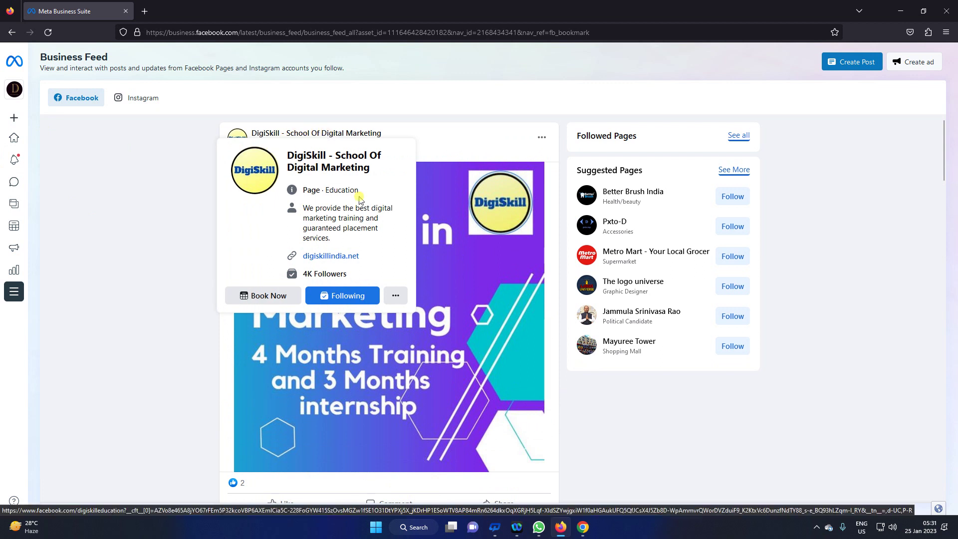
pyautogui.scroll(-3, 317, 278)
pyautogui.scroll(-1, 413, 294)
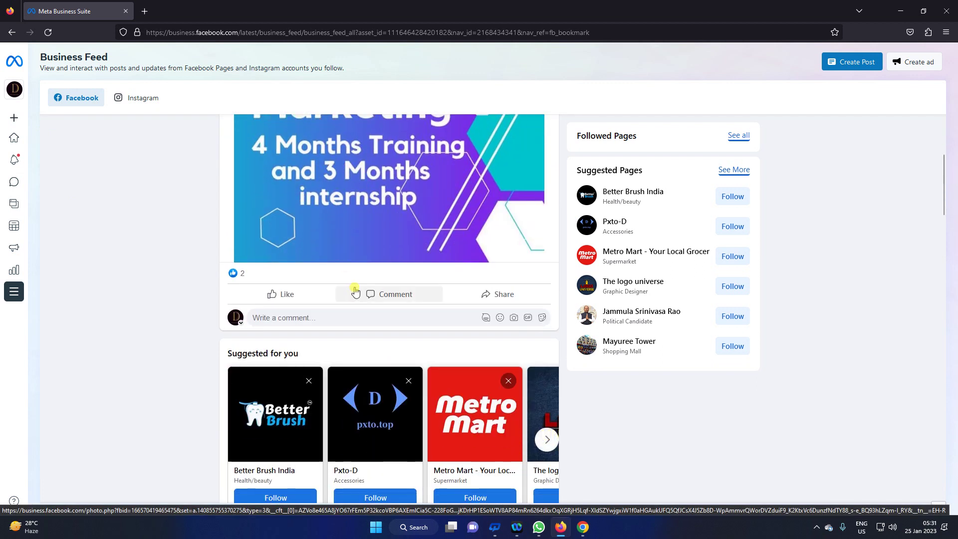
pyautogui.scroll(3, 413, 246)
pyautogui.scroll(-4, 373, 344)
pyautogui.scroll(-4, 373, 344)
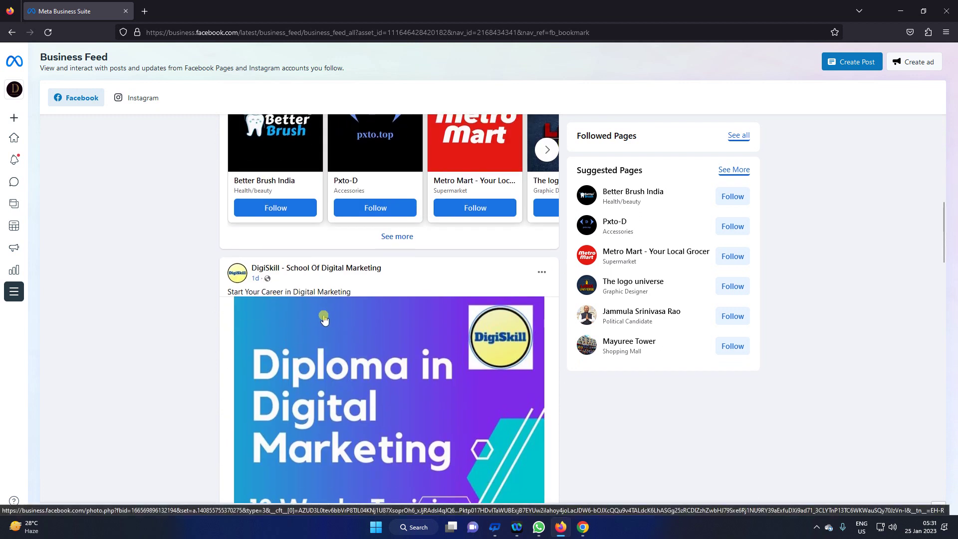
pyautogui.scroll(3, 325, 314)
pyautogui.scroll(1, 259, 289)
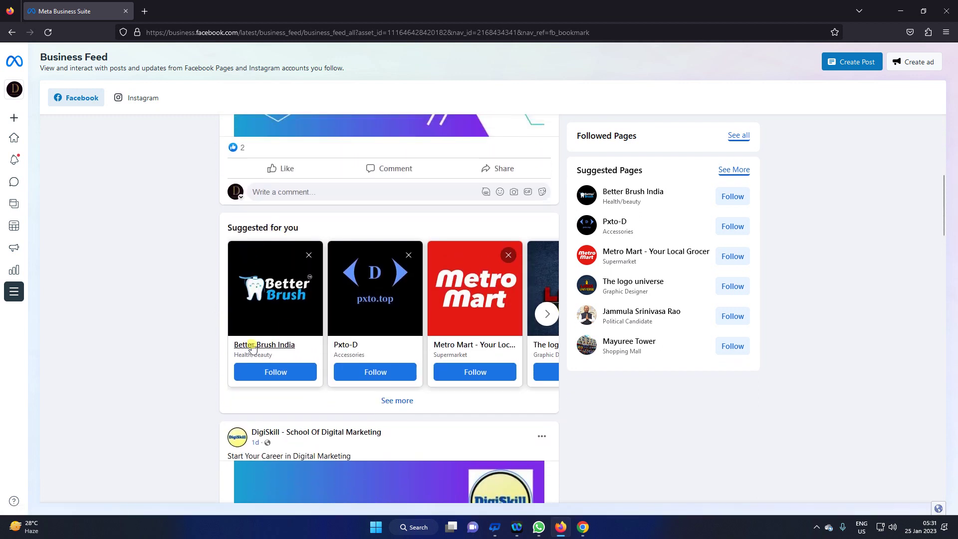
pyautogui.click(294, 377)
pyautogui.click(547, 314)
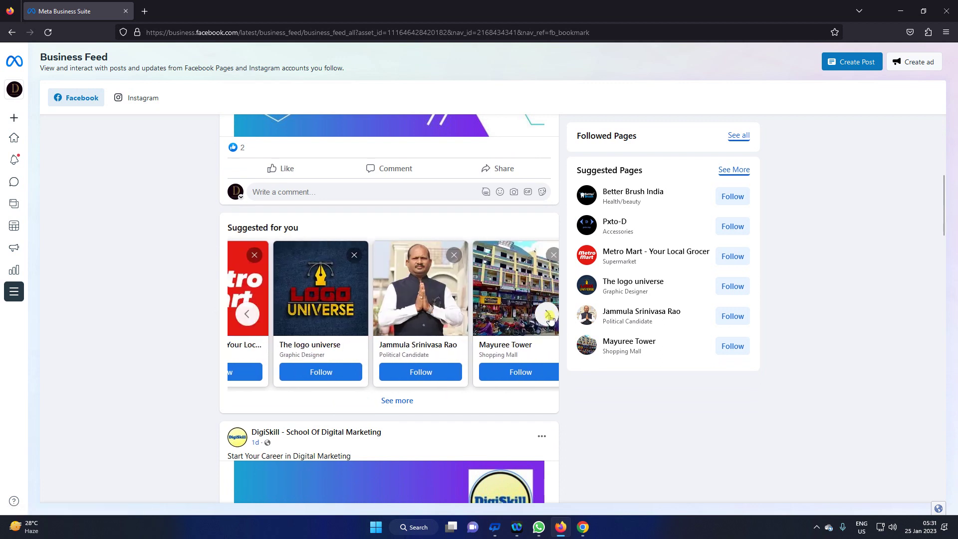
pyautogui.click(547, 314)
pyautogui.click(548, 315)
pyautogui.click(547, 314)
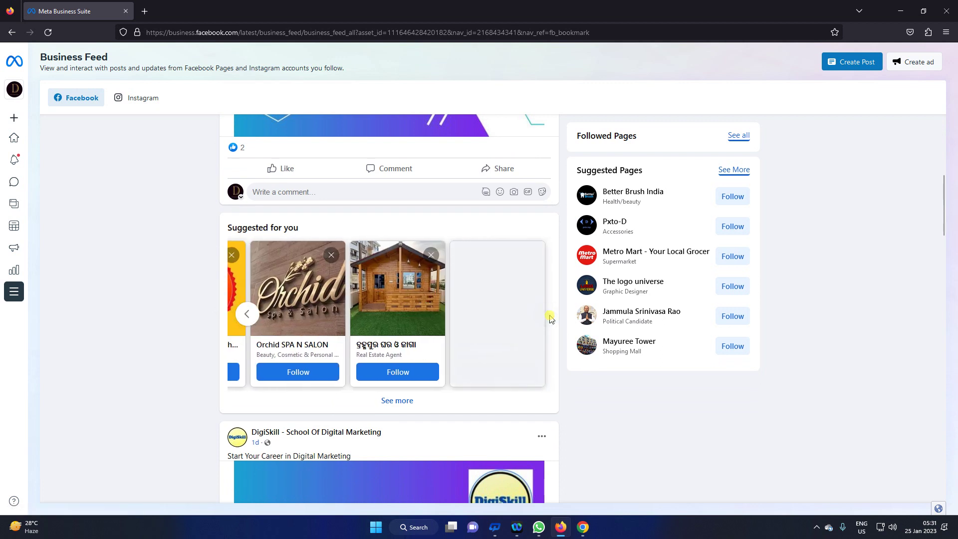
pyautogui.click(548, 314)
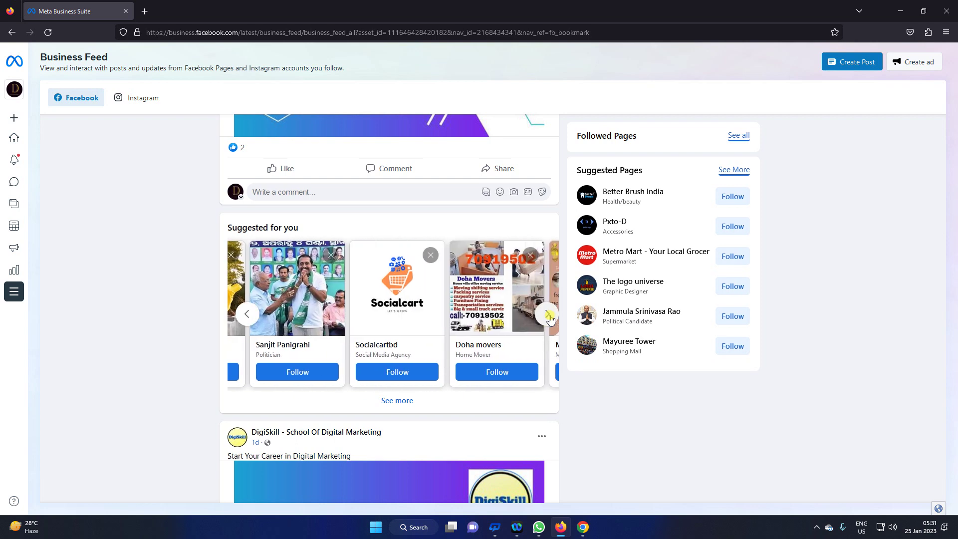
pyautogui.scroll(-5, 320, 323)
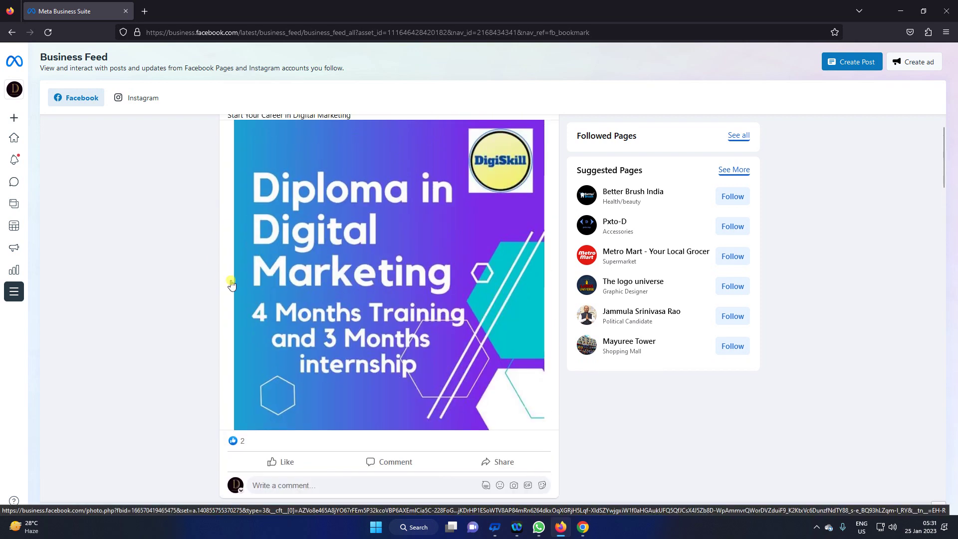
pyautogui.scroll(1, 334, 250)
pyautogui.scroll(-2, 332, 257)
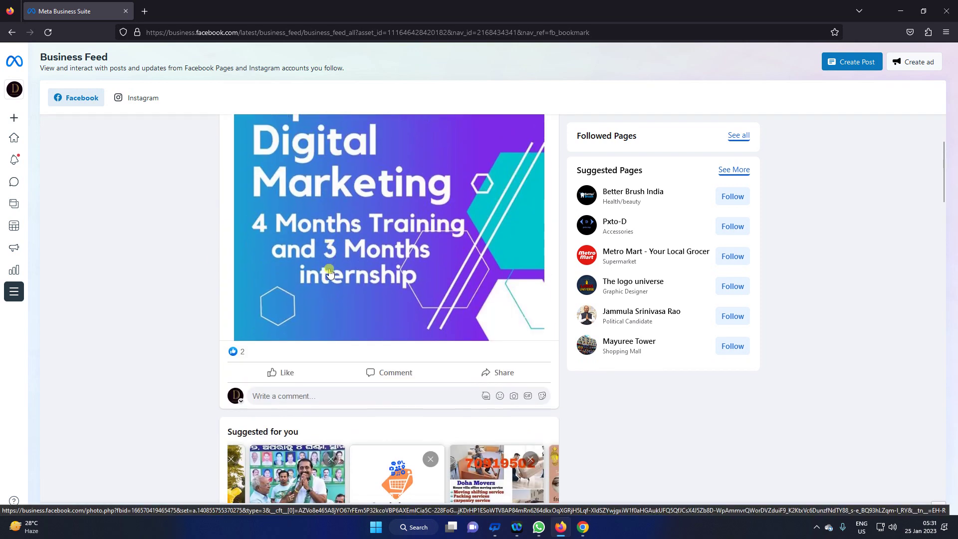
pyautogui.scroll(-8, 327, 269)
pyautogui.scroll(-4, 319, 290)
pyautogui.scroll(-5, 319, 295)
pyautogui.scroll(-4, 319, 295)
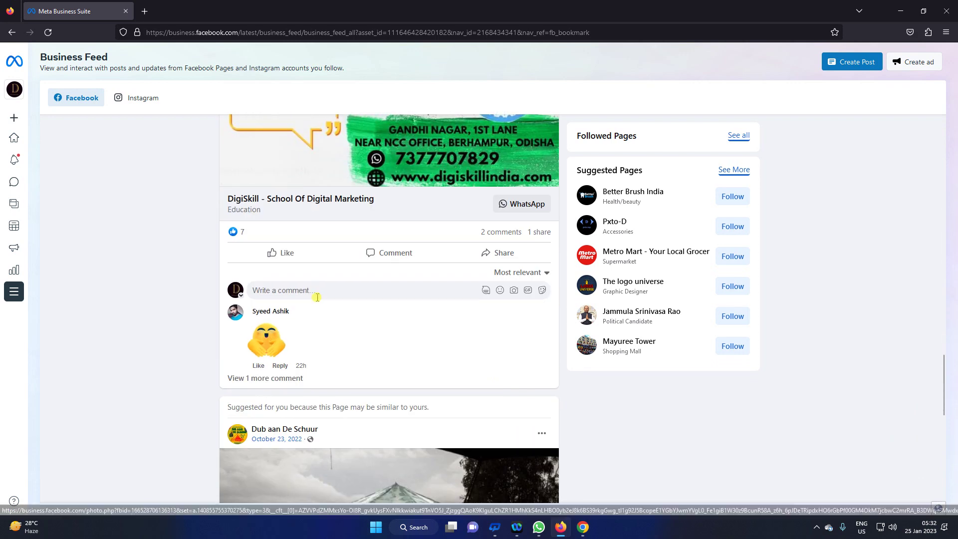
pyautogui.scroll(4, 319, 295)
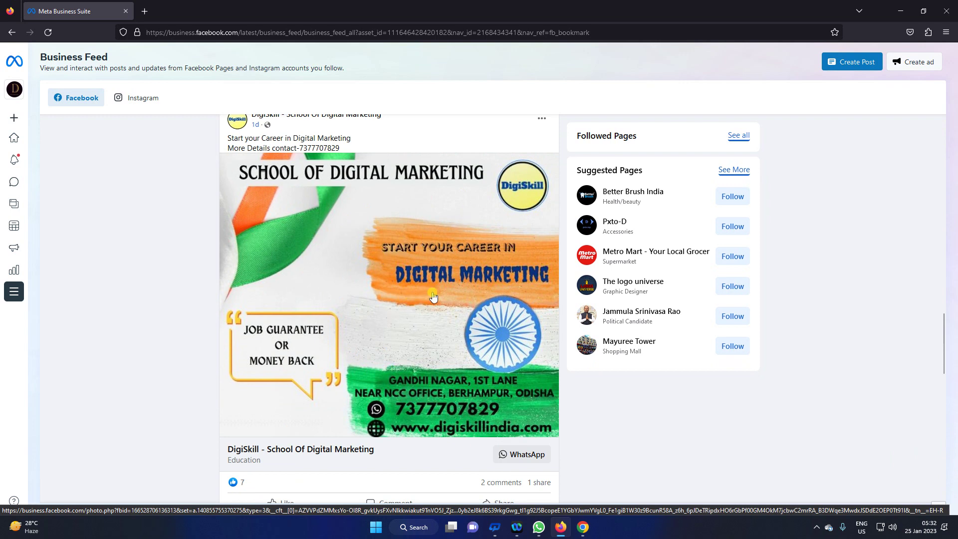
pyautogui.scroll(1, 422, 309)
pyautogui.scroll(-5, 390, 314)
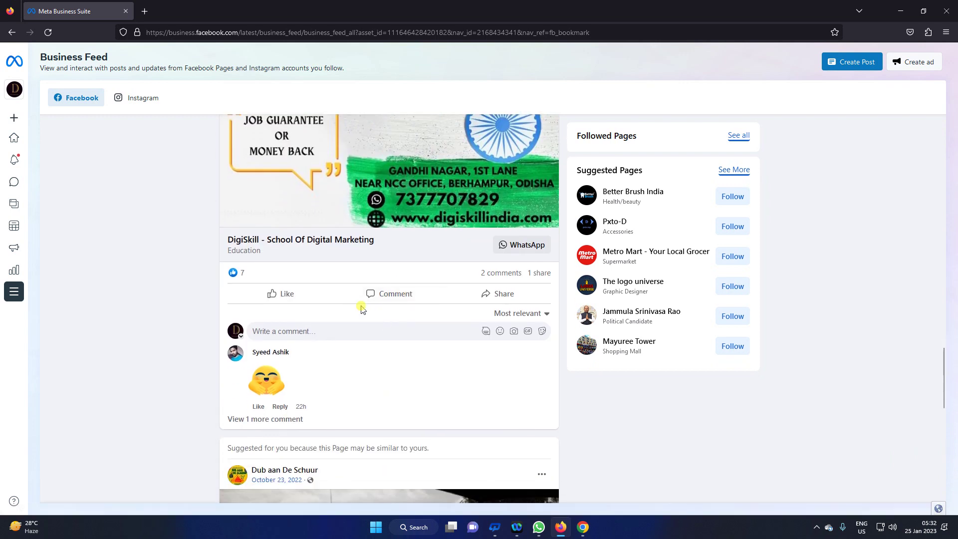
pyautogui.scroll(-3, 360, 307)
pyautogui.scroll(6, 319, 279)
pyautogui.scroll(6, 294, 219)
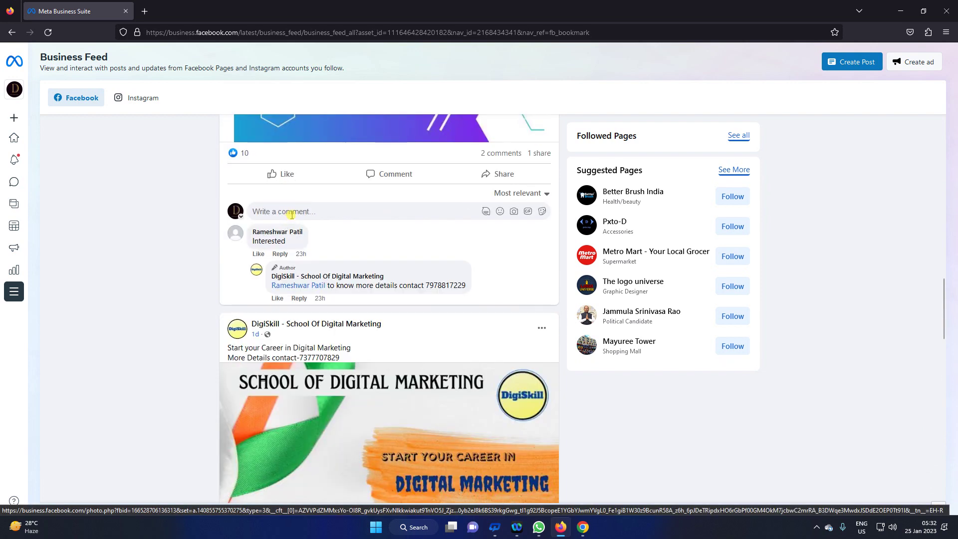
pyautogui.scroll(-5, 414, 389)
pyautogui.scroll(-7, 385, 360)
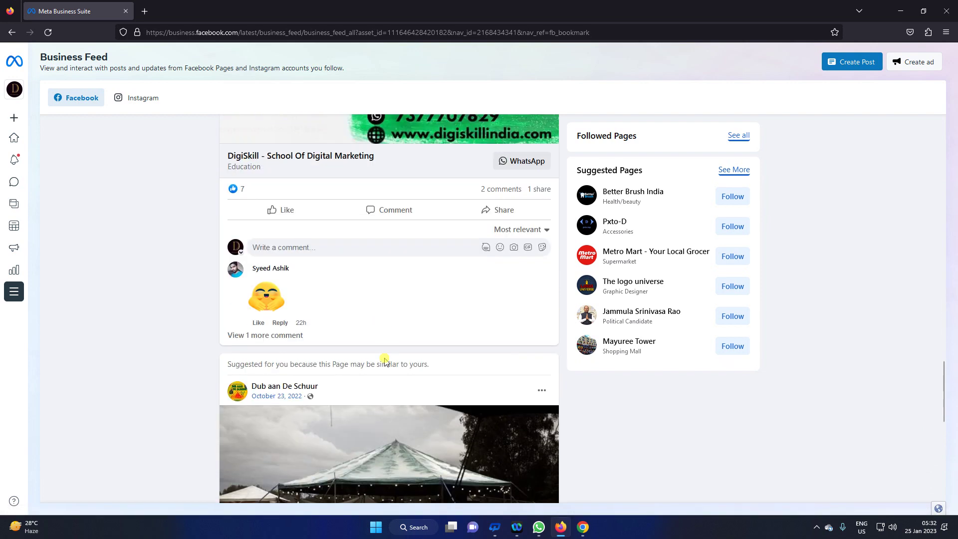
pyautogui.scroll(-2, 385, 360)
pyautogui.scroll(-3, 379, 364)
pyautogui.scroll(-4, 399, 362)
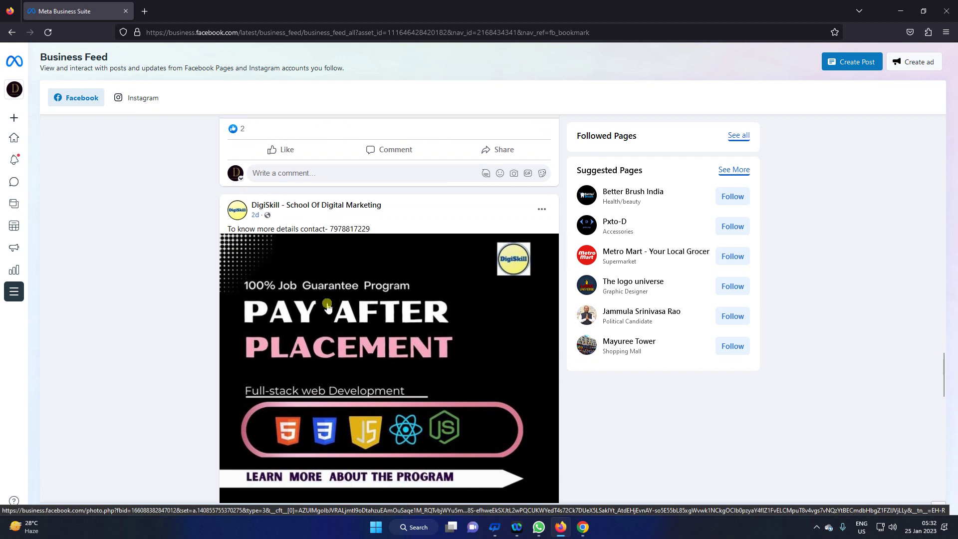
pyautogui.scroll(-5, 327, 310)
pyautogui.scroll(-3, 350, 324)
pyautogui.scroll(-5, 382, 331)
pyautogui.scroll(-2, 409, 335)
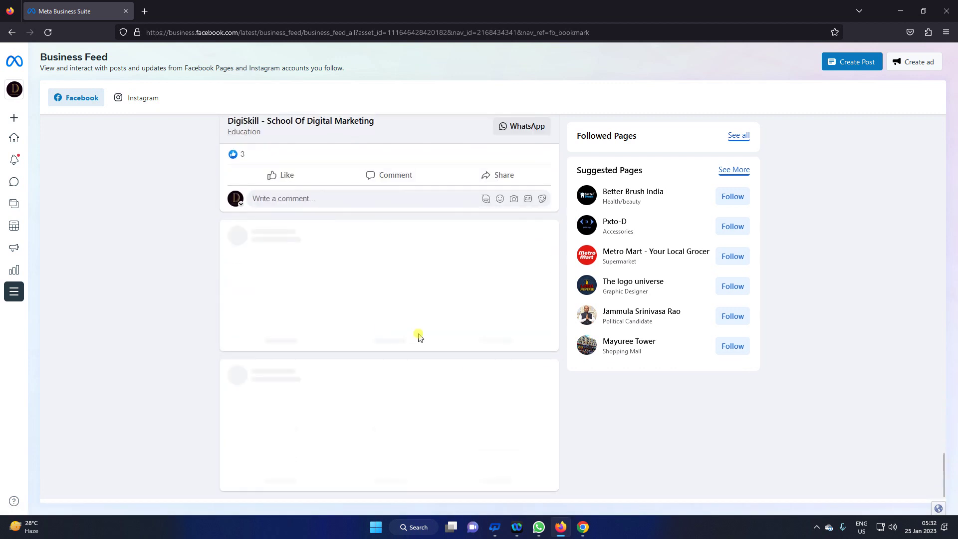
pyautogui.scroll(2, 319, 317)
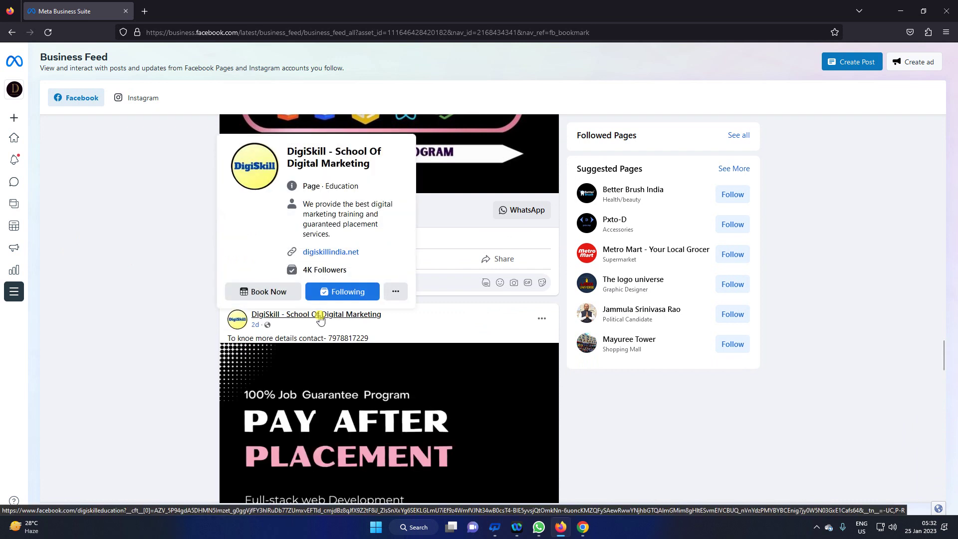
# Go to the Inbox from the All tools list to see Messenger conversations
pyautogui.click(21, 293)
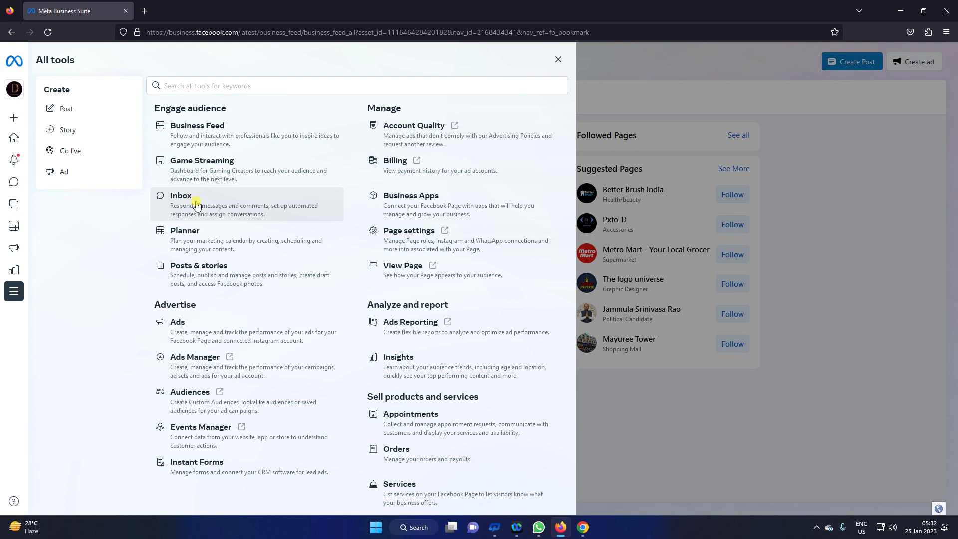
pyautogui.click(197, 204)
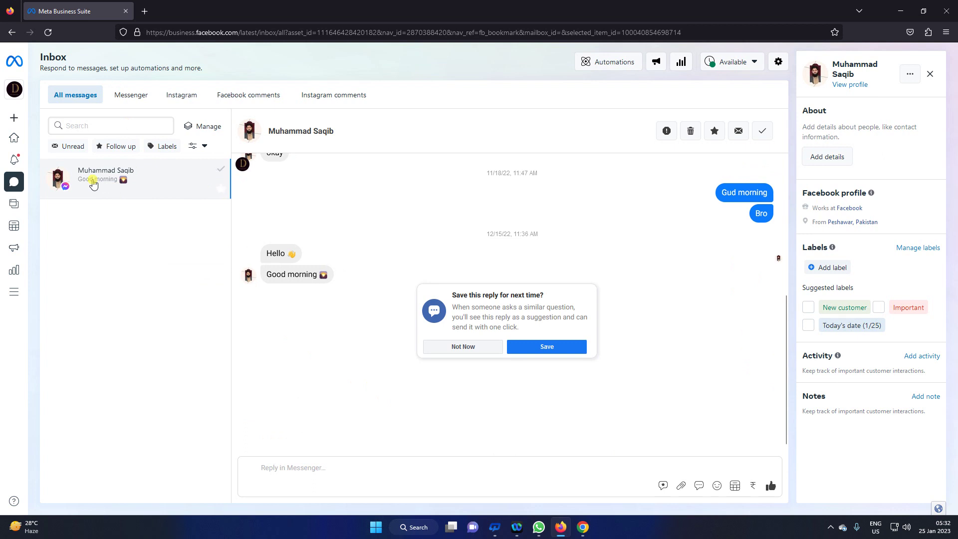
# View the Messenger and then the Instagram direct message conversations
pyautogui.click(128, 95)
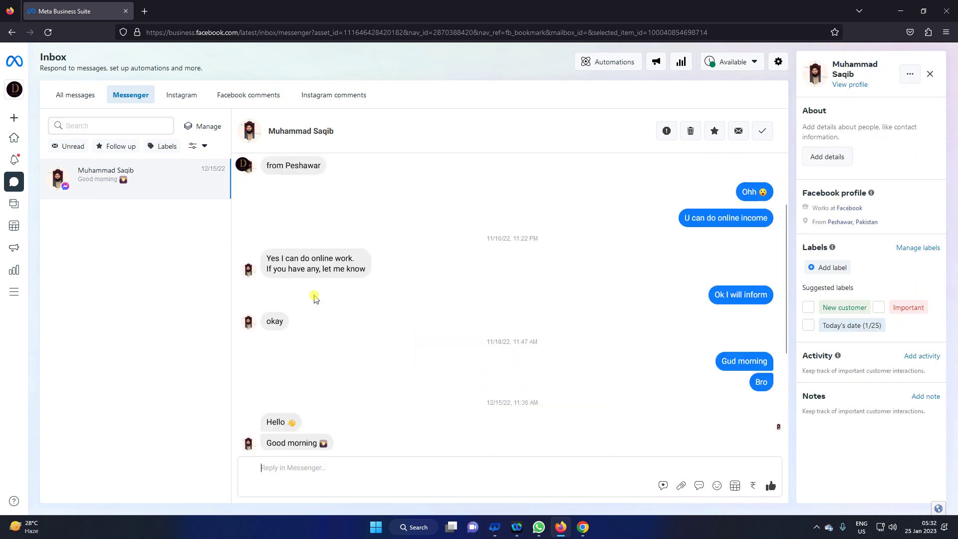
pyautogui.scroll(2, 314, 298)
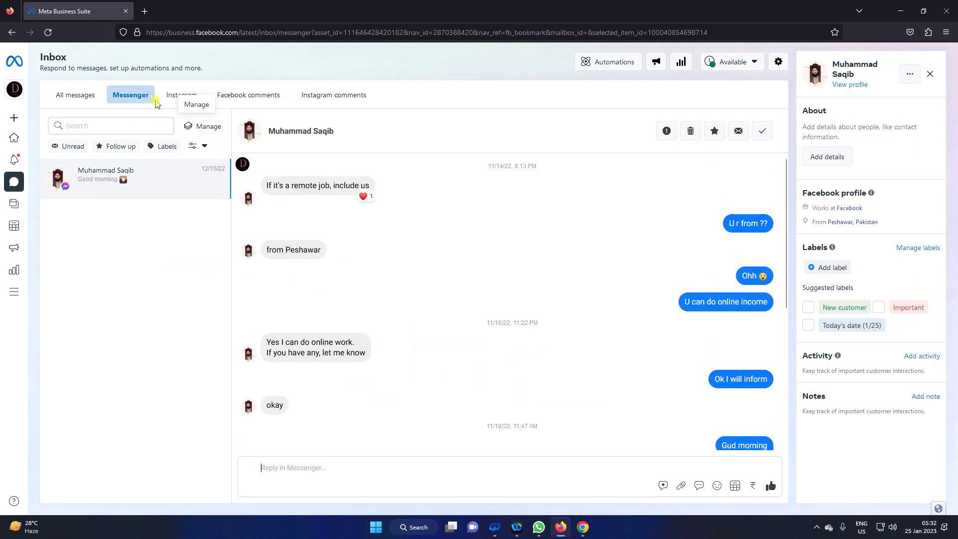
pyautogui.click(182, 98)
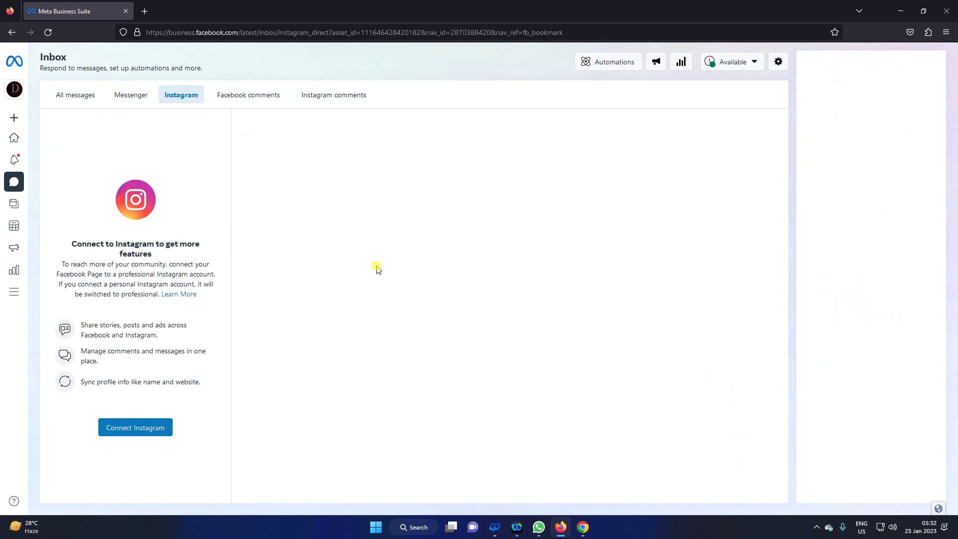
# Review Facebook post comments and Instagram comments, then bring up All tools
pyautogui.click(263, 101)
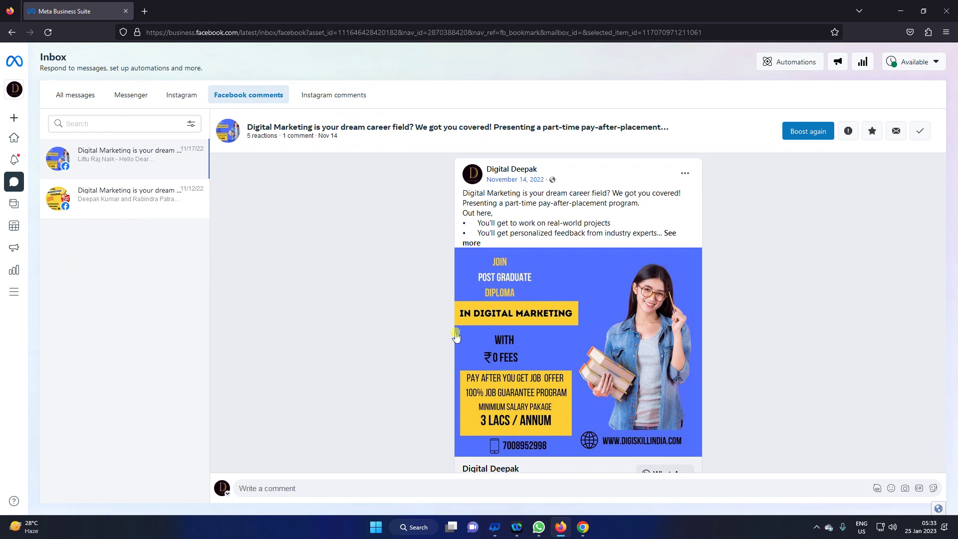
pyautogui.scroll(-2, 508, 351)
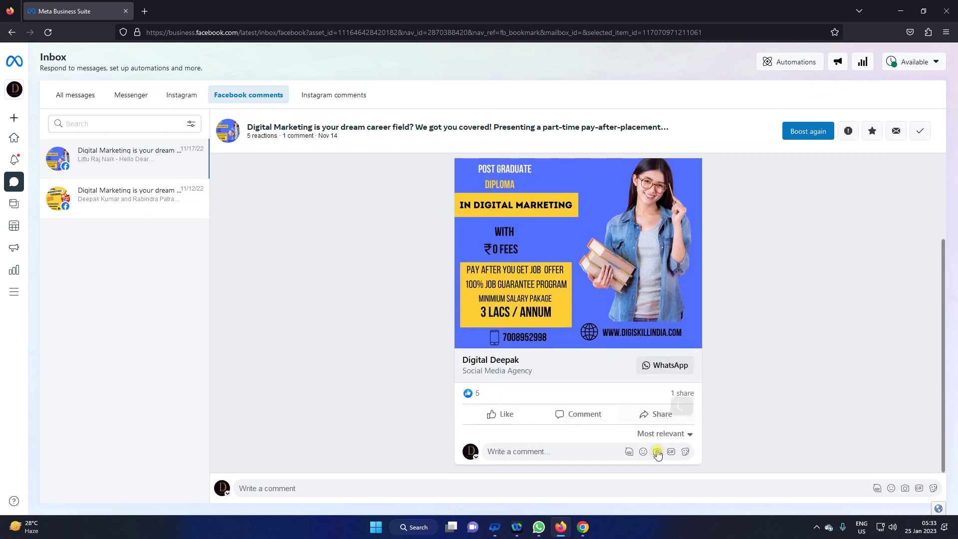
pyautogui.scroll(2, 439, 369)
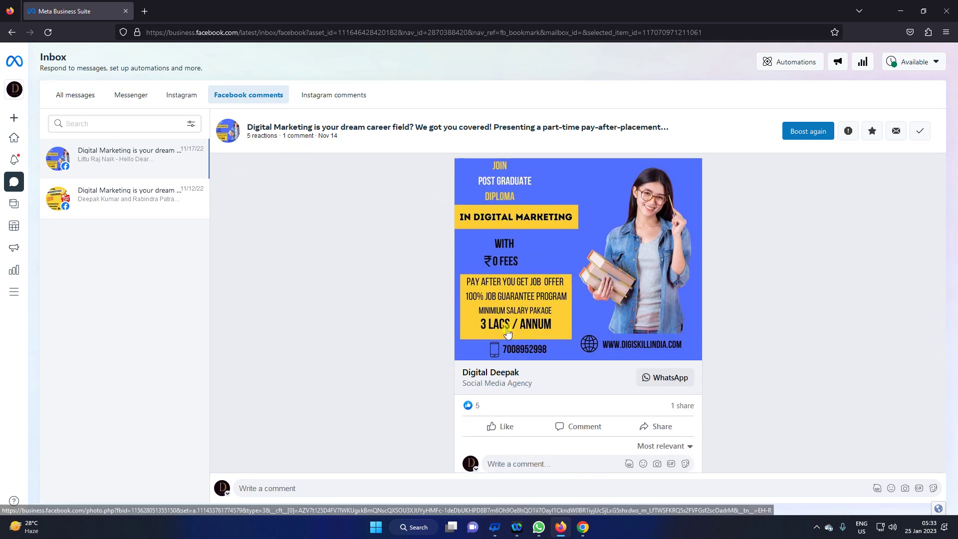
pyautogui.scroll(-2, 552, 320)
pyautogui.click(143, 196)
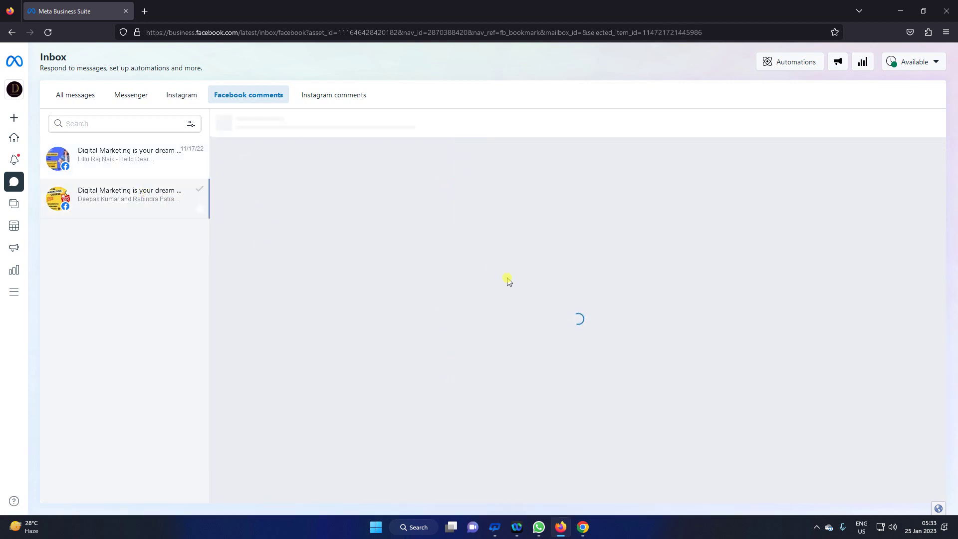
pyautogui.scroll(-2, 409, 344)
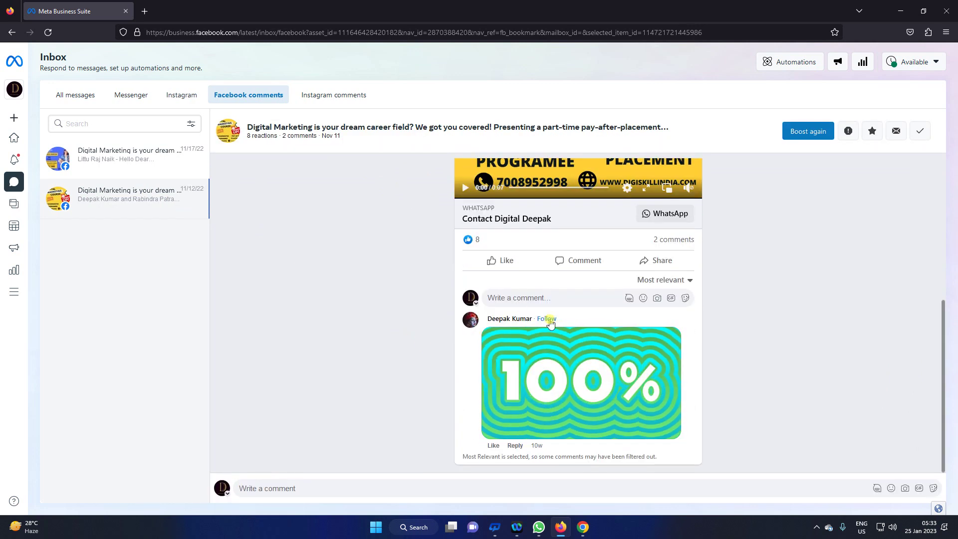
pyautogui.click(336, 102)
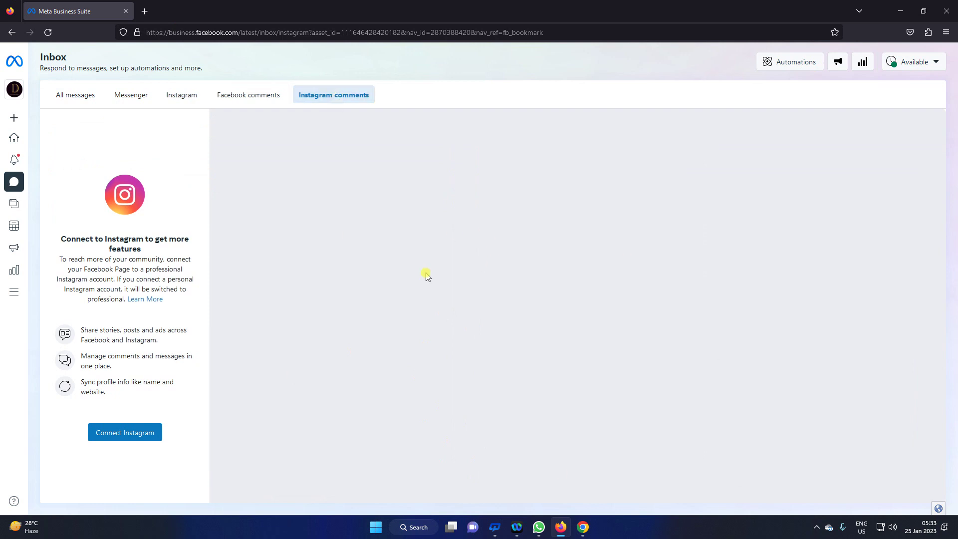
pyautogui.moveTo(14, 299)
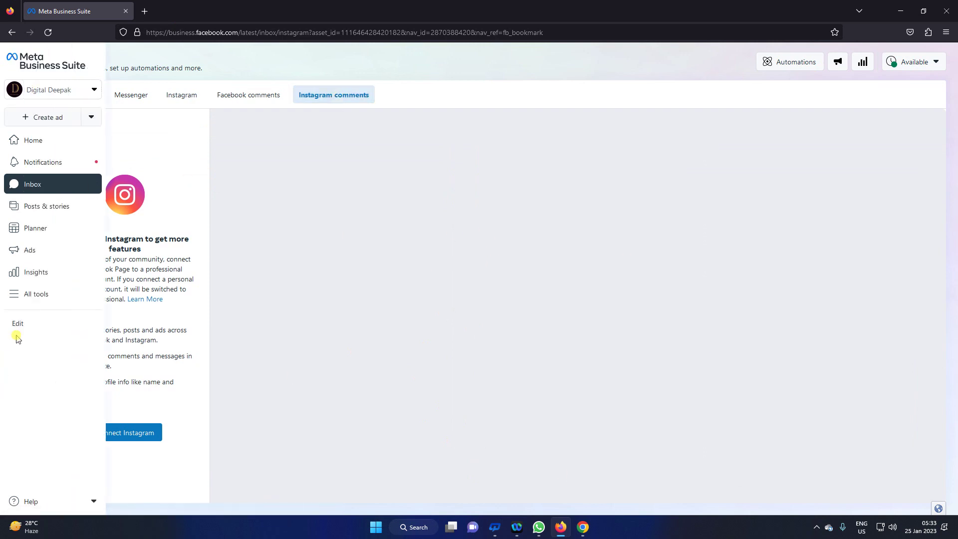
pyautogui.click(41, 293)
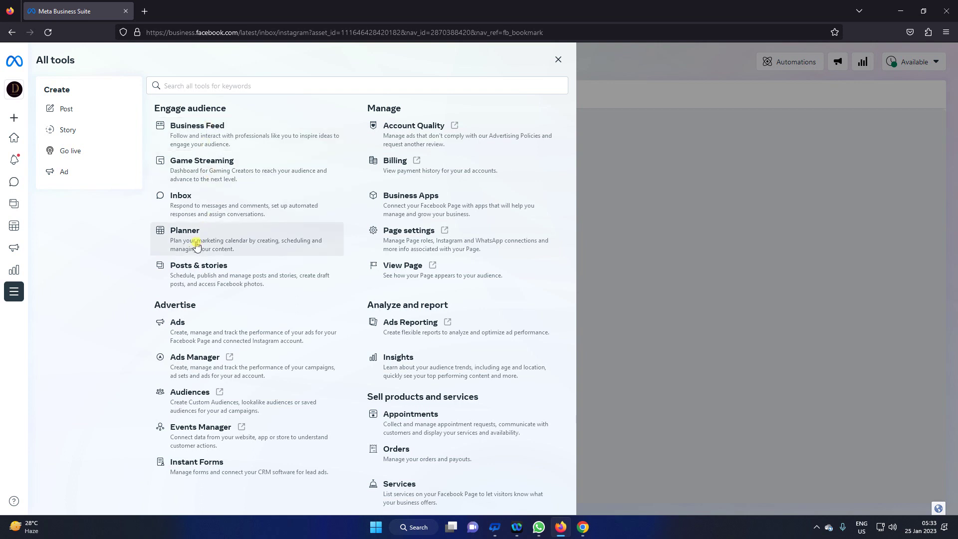
# Open Posts & stories, dismiss the Clips tip, and scroll the Published posts table
pyautogui.click(199, 274)
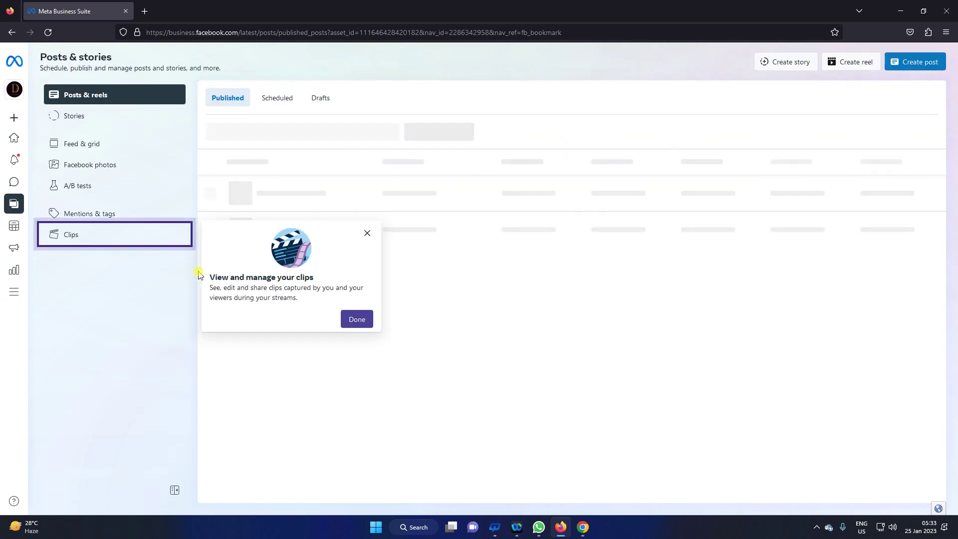
pyautogui.click(366, 235)
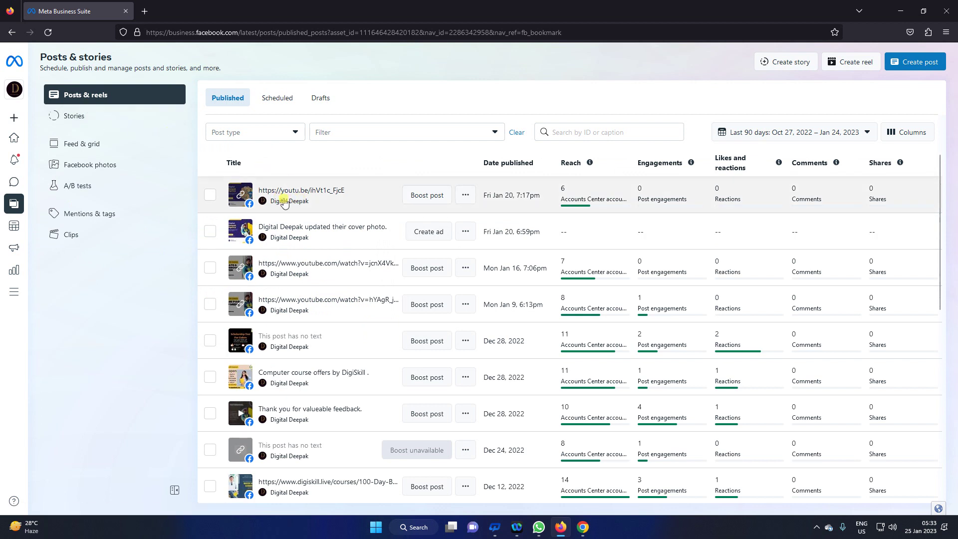
pyautogui.scroll(-1, 352, 332)
pyautogui.scroll(-3, 351, 331)
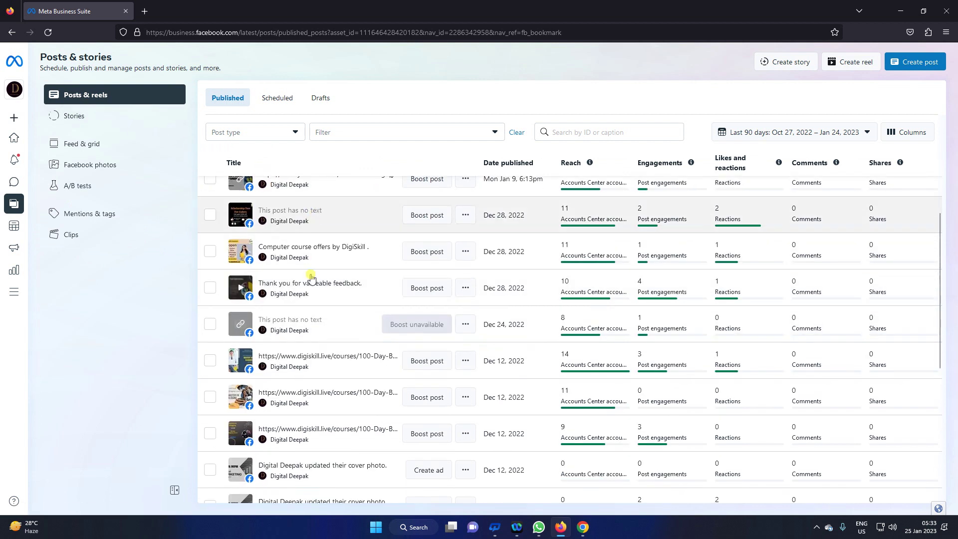
pyautogui.scroll(-3, 312, 278)
pyautogui.scroll(-3, 327, 306)
pyautogui.scroll(-1, 353, 427)
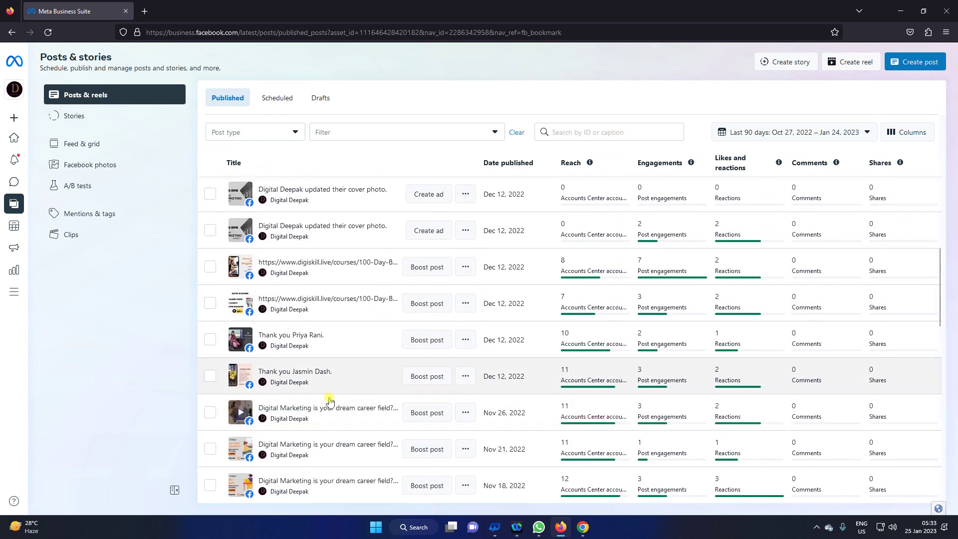
pyautogui.scroll(5, 331, 394)
pyautogui.scroll(3, 330, 424)
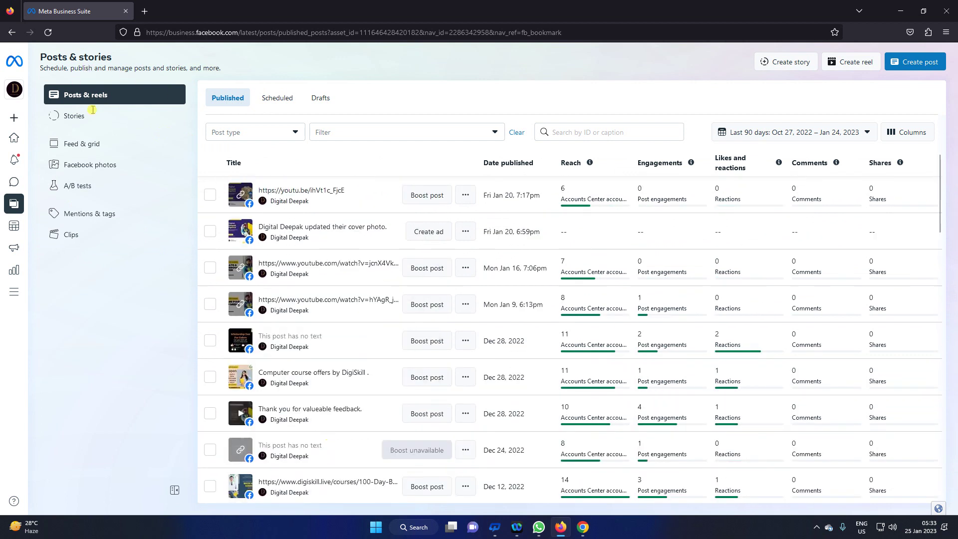
pyautogui.click(88, 96)
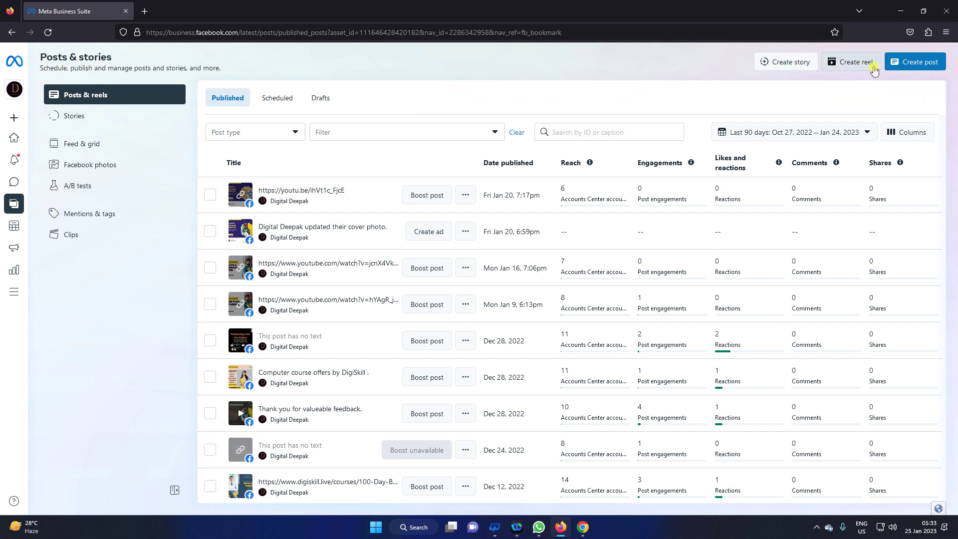
# Open an empty Create post composer, returning briefly to Posts & stories in between
pyautogui.click(905, 69)
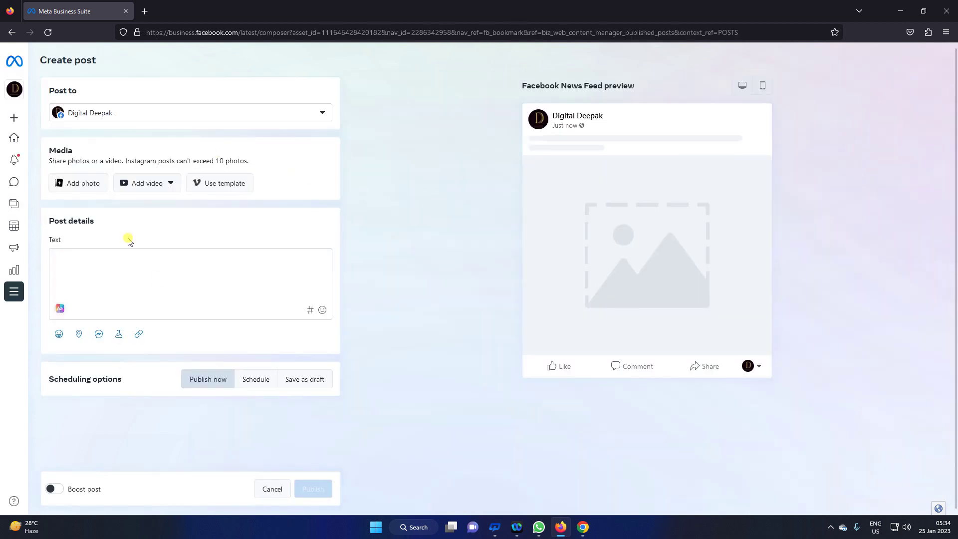
pyautogui.click(14, 293)
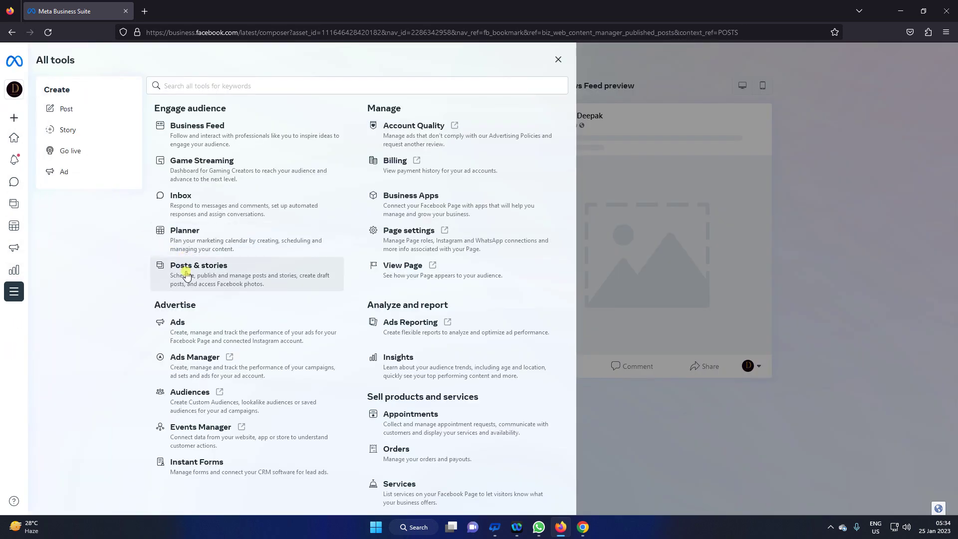
pyautogui.click(187, 274)
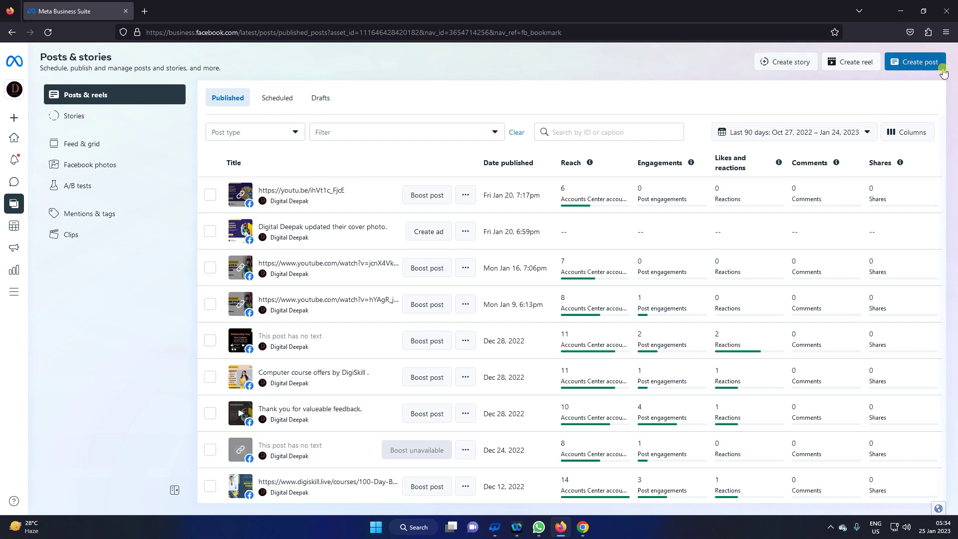
pyautogui.click(917, 67)
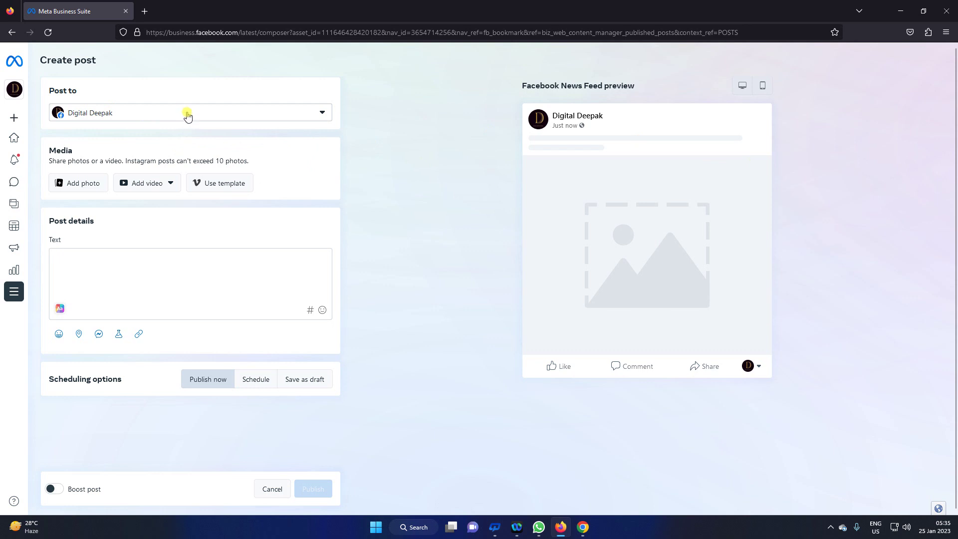
# Set the post's destination to the Digital Deepak Facebook page
pyautogui.click(187, 117)
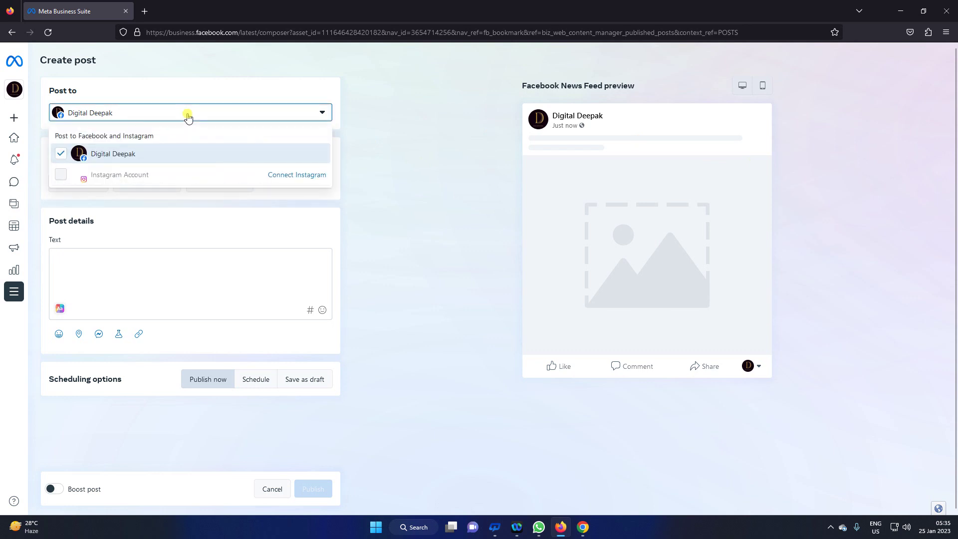
pyautogui.click(277, 158)
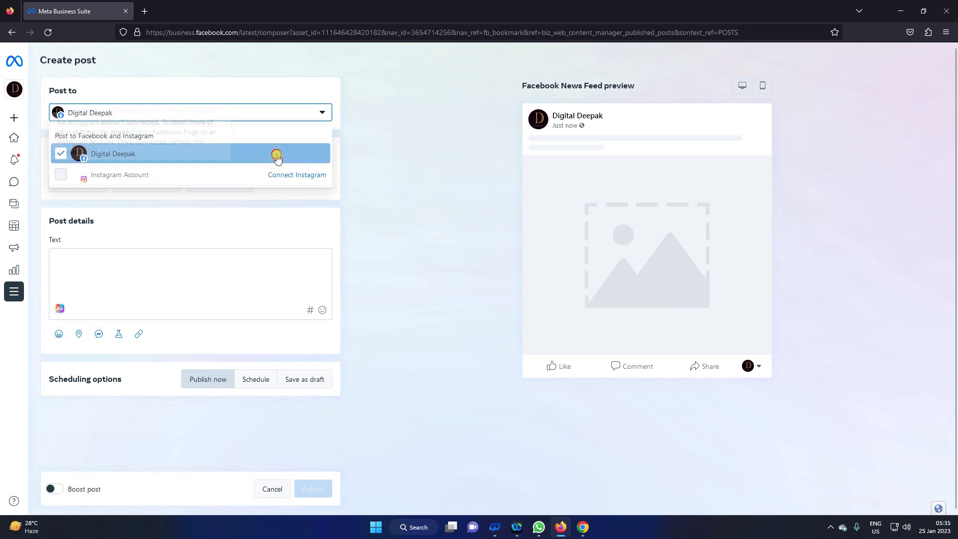
pyautogui.click(149, 157)
pyautogui.click(235, 117)
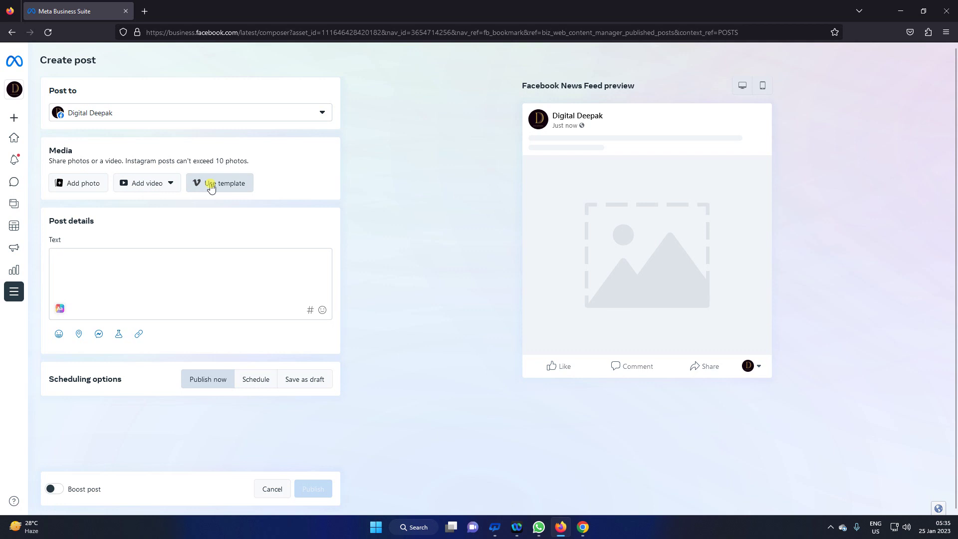
# Attach the school of digital marketing (1) image from user1 (D:), then remove it
pyautogui.click(91, 188)
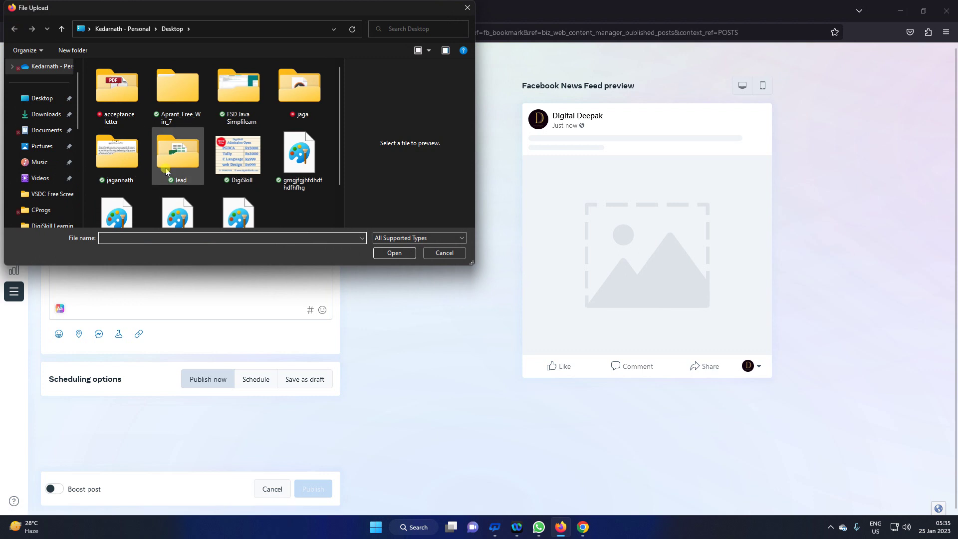
pyautogui.scroll(-1, 52, 194)
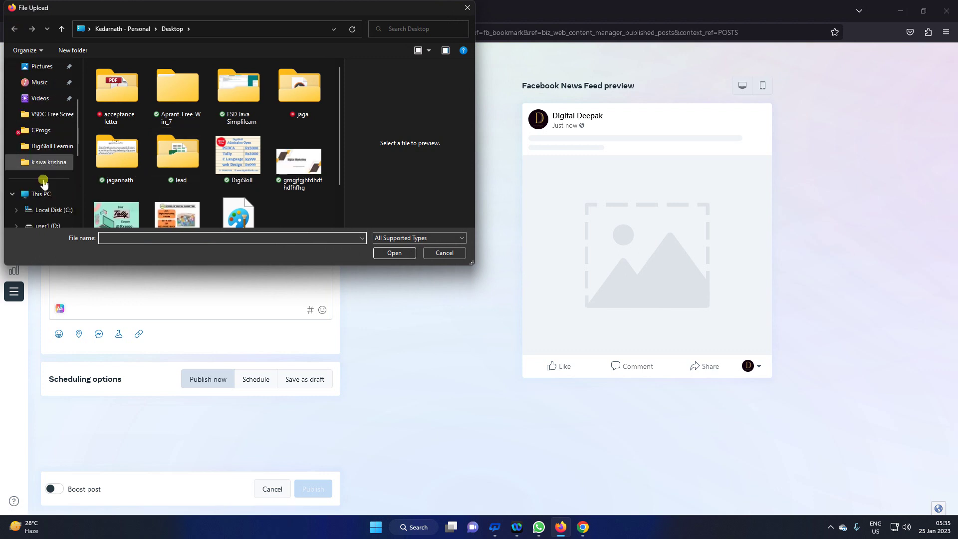
pyautogui.scroll(-1, 50, 195)
pyautogui.scroll(-1, 47, 196)
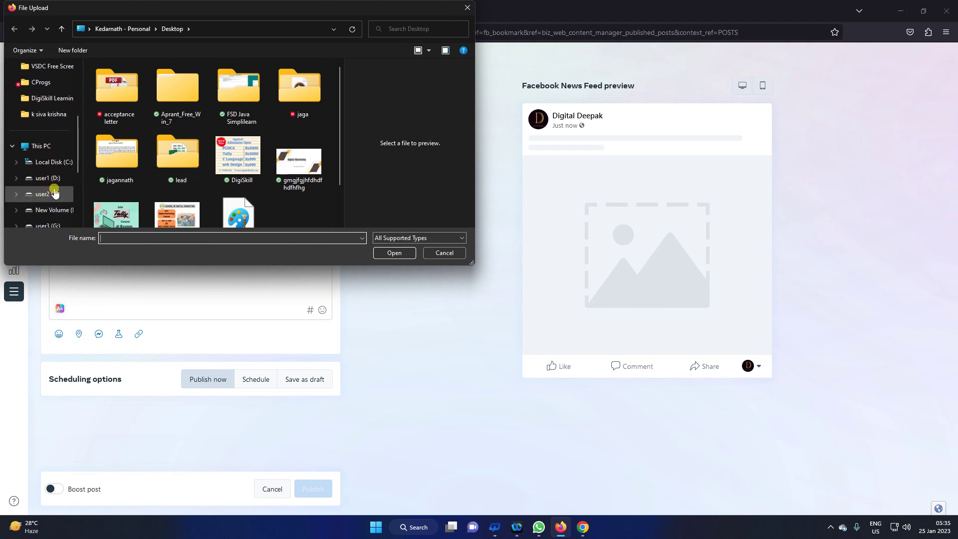
pyautogui.click(54, 193)
pyautogui.click(52, 180)
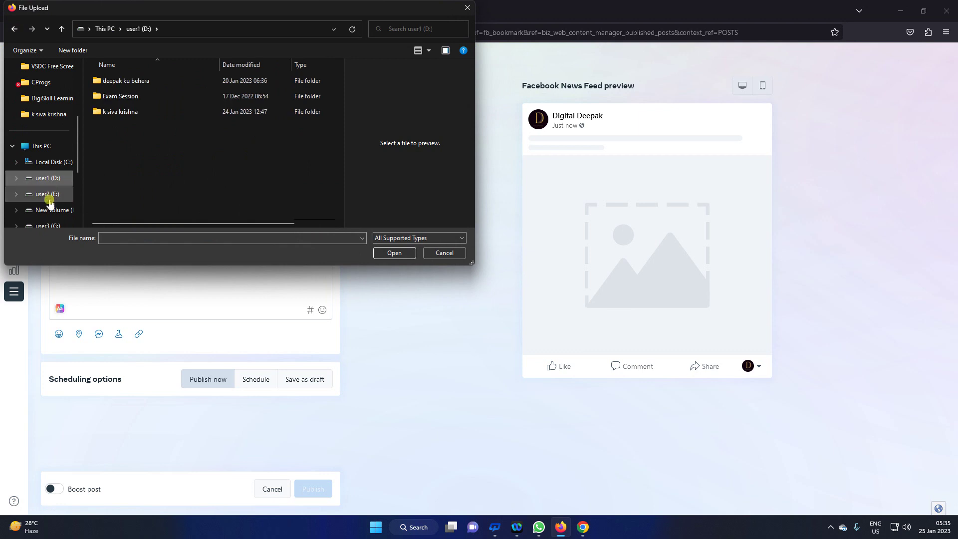
pyautogui.doubleClick(120, 111)
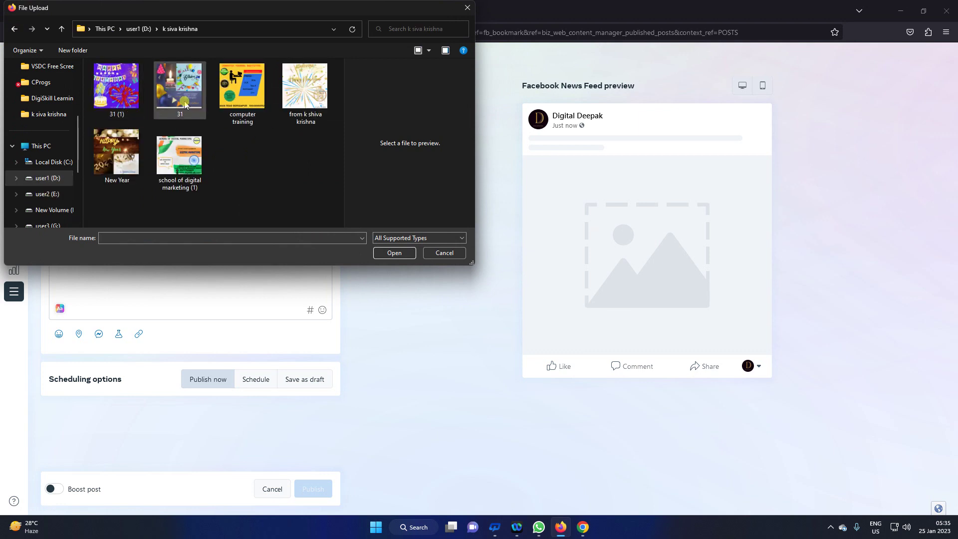
pyautogui.doubleClick(179, 156)
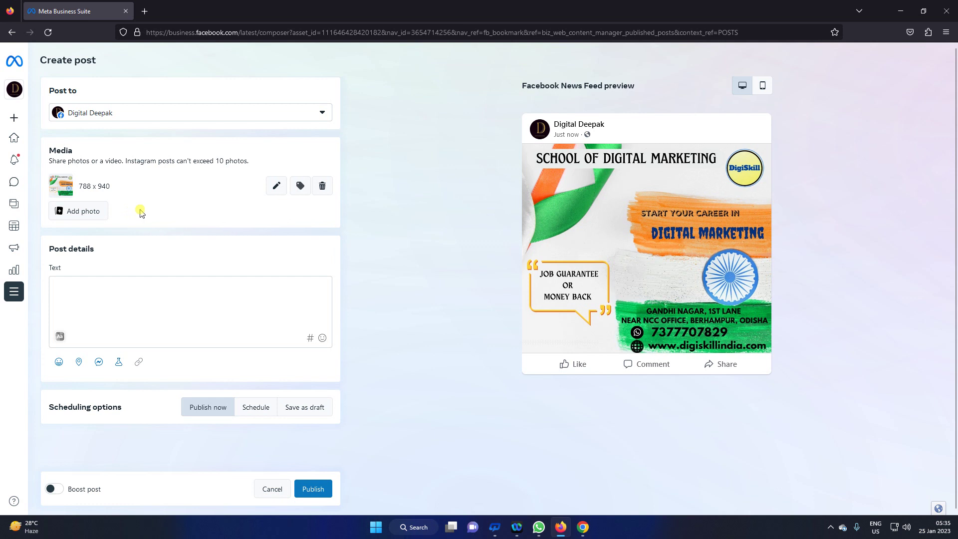
pyautogui.click(321, 188)
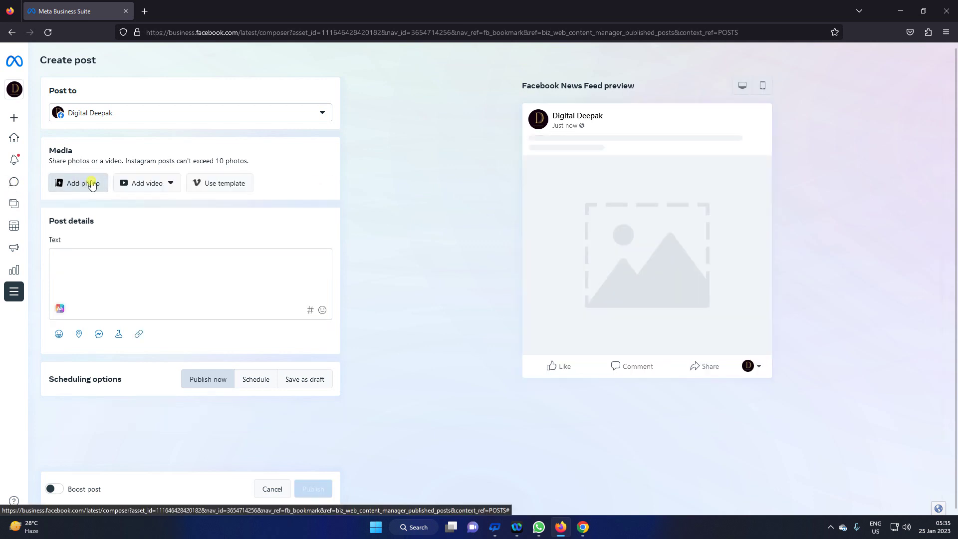
pyautogui.click(170, 185)
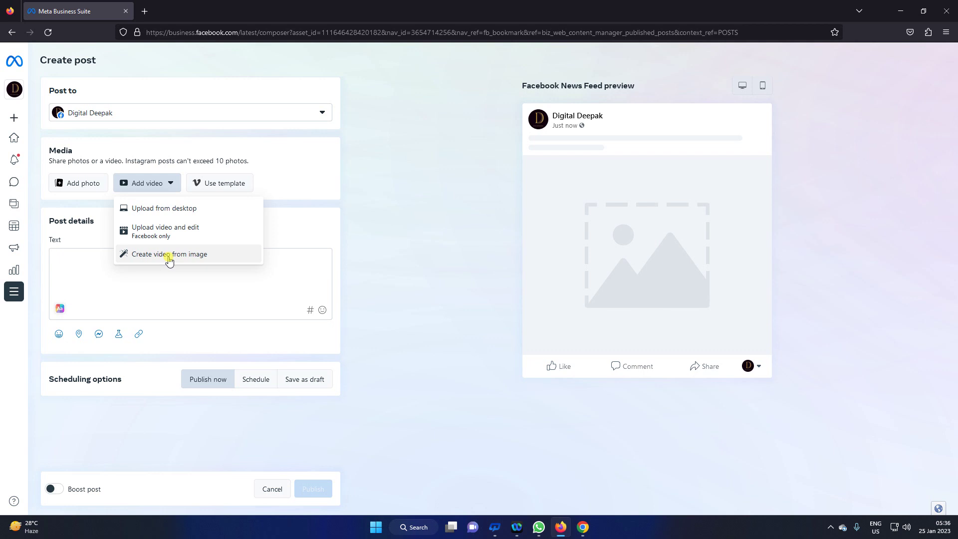
pyautogui.click(216, 188)
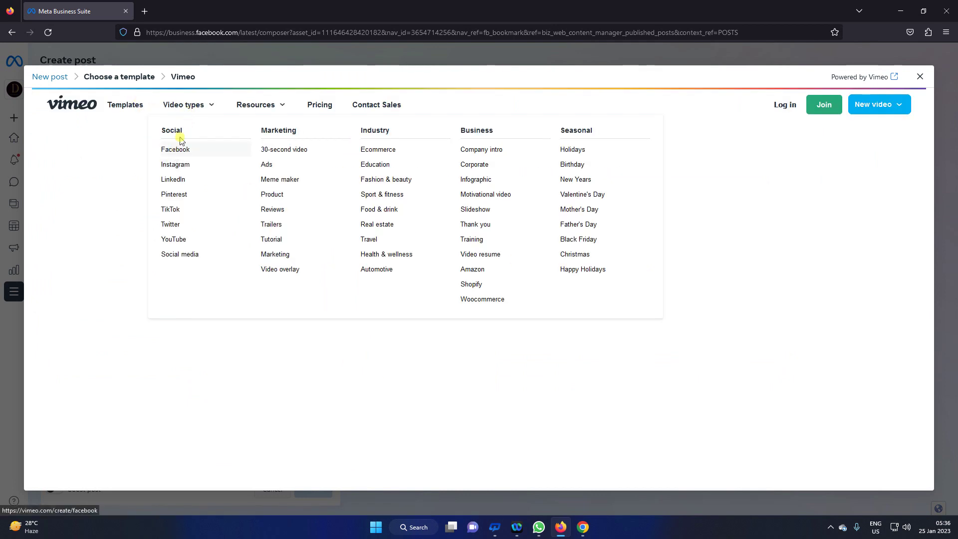
pyautogui.click(183, 149)
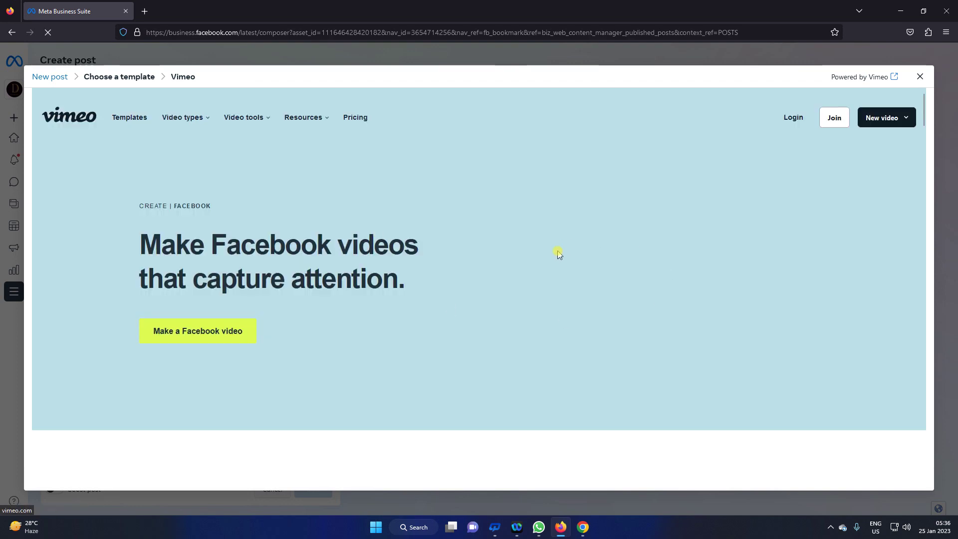
pyautogui.scroll(-5, 391, 285)
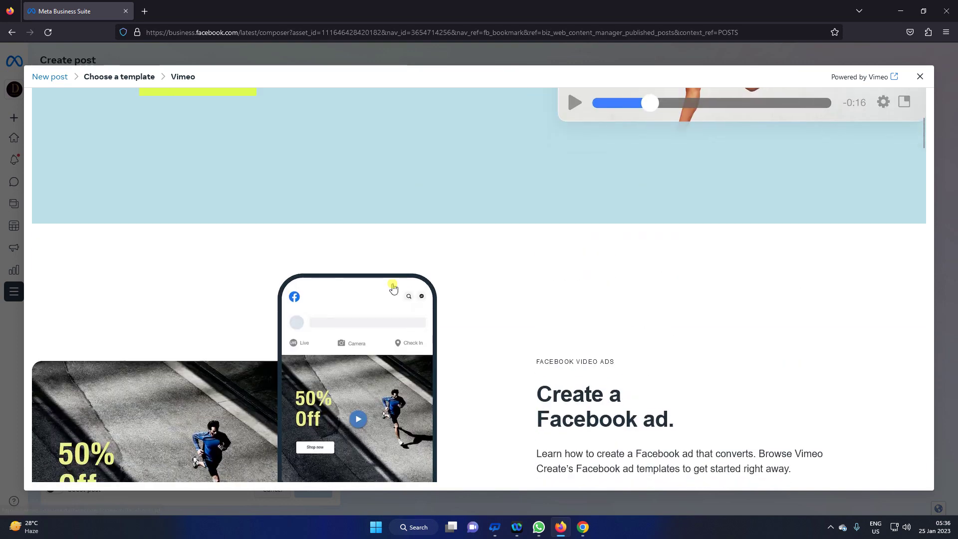
pyautogui.scroll(-4, 393, 283)
pyautogui.scroll(-5, 393, 289)
pyautogui.scroll(-5, 392, 289)
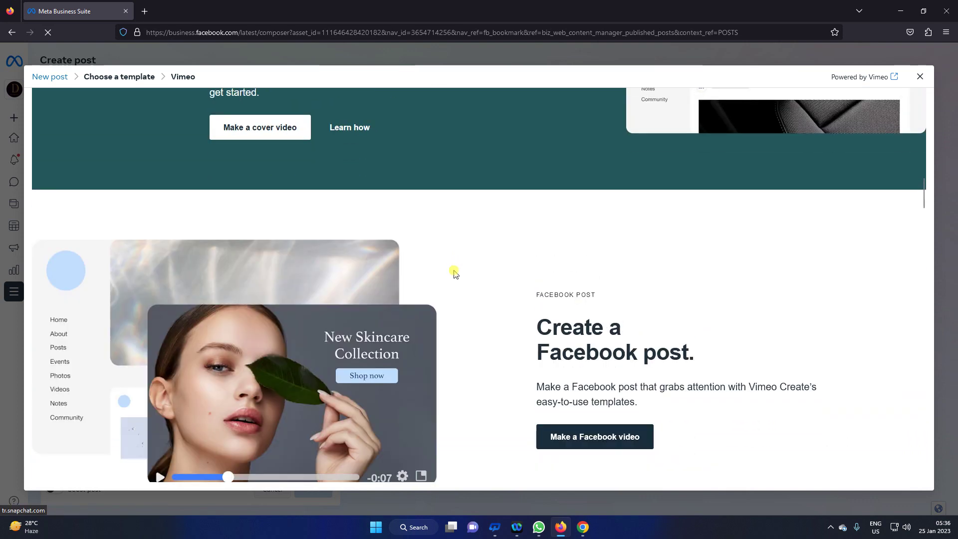
pyautogui.scroll(-6, 453, 272)
pyautogui.scroll(-5, 453, 274)
pyautogui.click(918, 78)
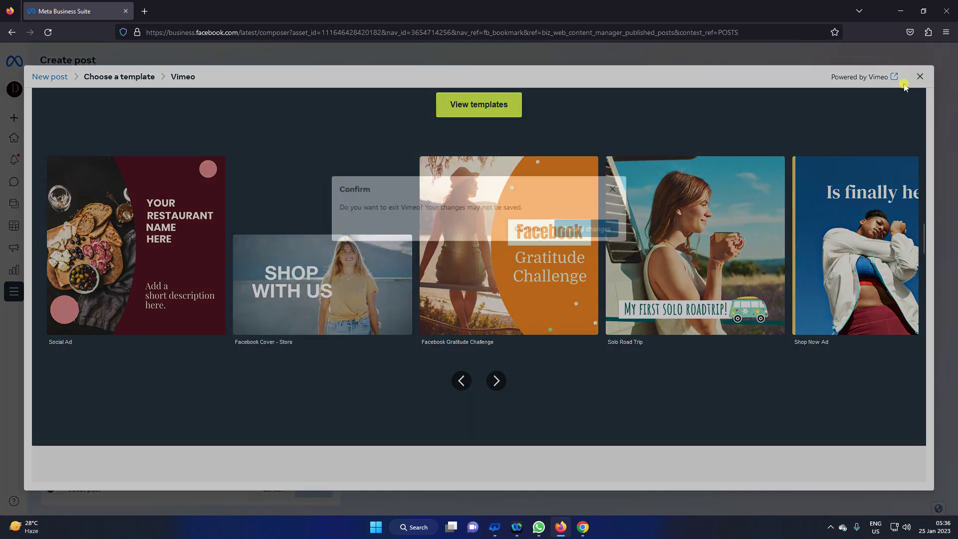
pyautogui.click(585, 229)
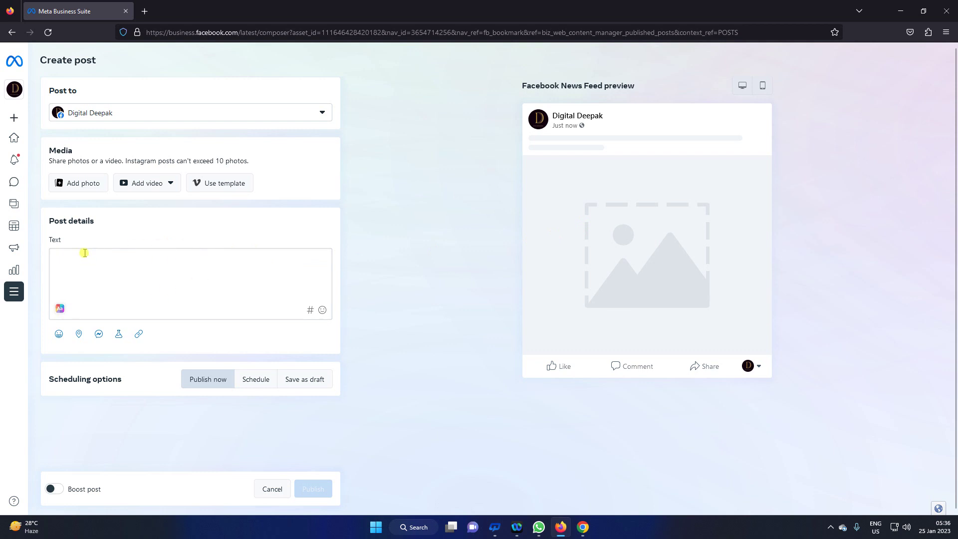
# Attach the school of digital marketing (1) image to the new post
pyautogui.click(87, 268)
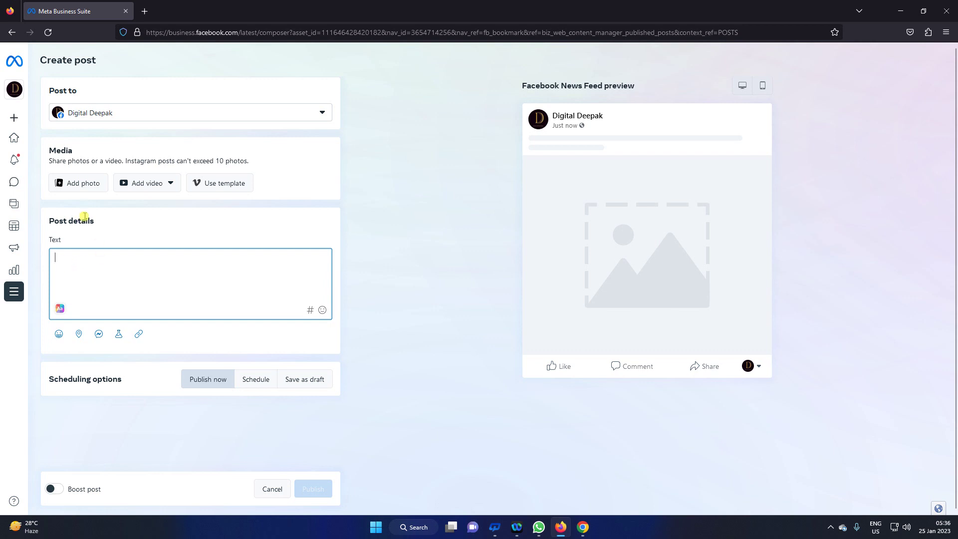
pyautogui.click(80, 183)
pyautogui.doubleClick(178, 161)
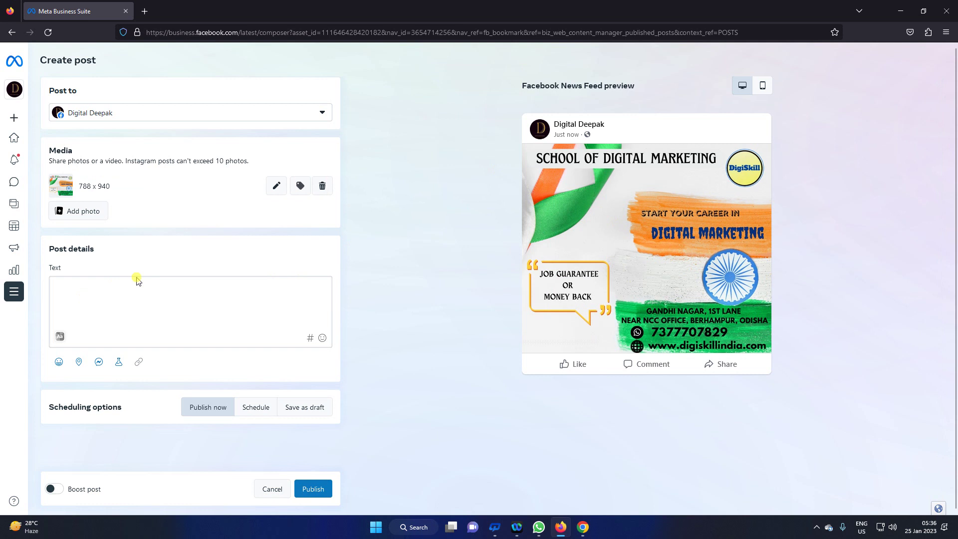
# Write a two-line caption on a Digital Marketing career plus a 'know more details' contact number
pyautogui.click(135, 295)
pyautogui.write('Star')
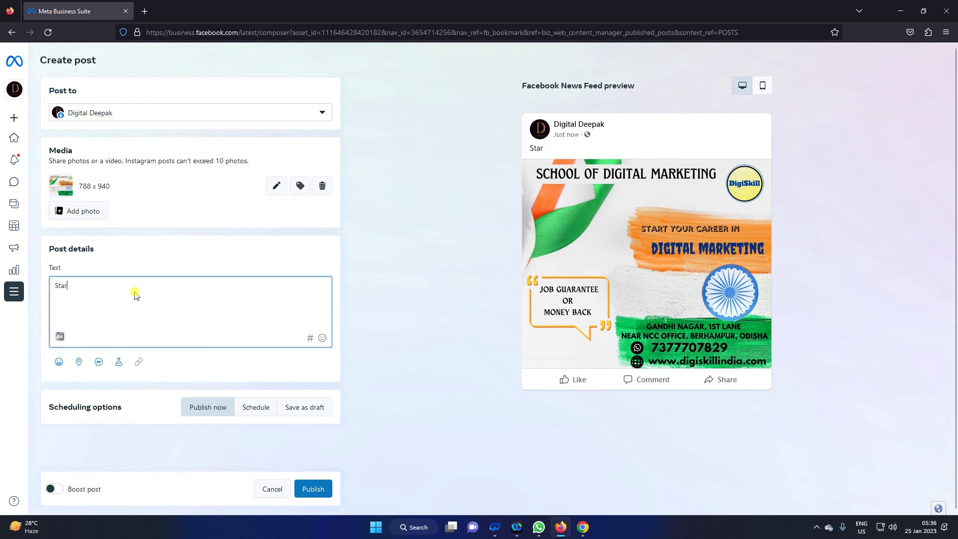
pyautogui.write(' yout')
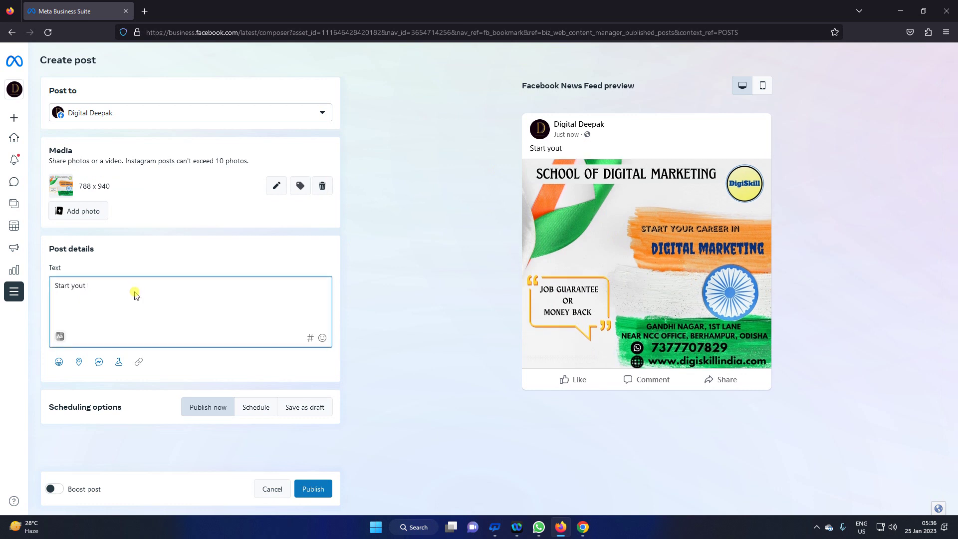
pyautogui.write(' career i')
pyautogui.write('dig')
pyautogui.press('BackSpace')
pyautogui.press('BackSpace')
pyautogui.press('BackSpace')
pyautogui.write('Digital Ma')
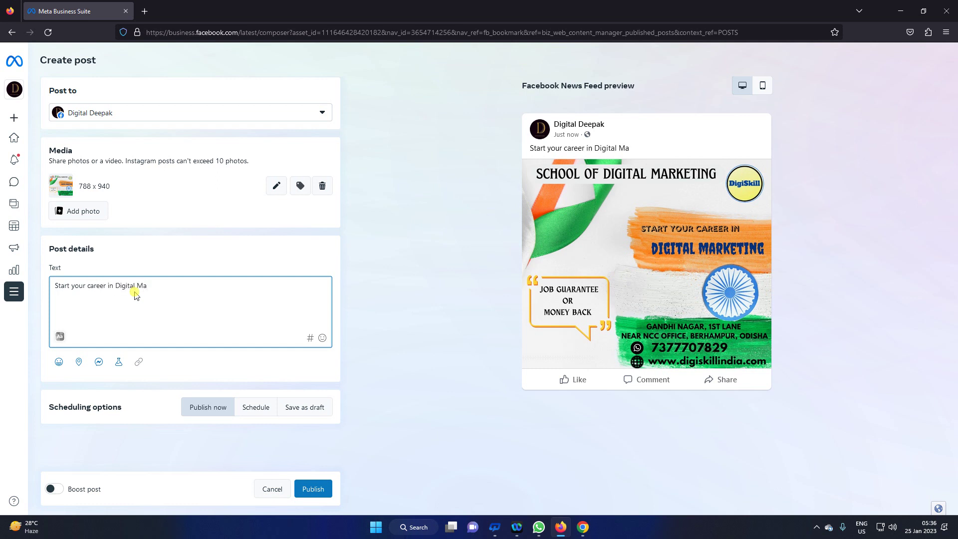
pyautogui.write('rketing')
pyautogui.write('.')
pyautogui.press('Return')
pyautogui.write('To')
pyautogui.write('ow m')
pyautogui.press('BackSpace')
pyautogui.press('BackSpace')
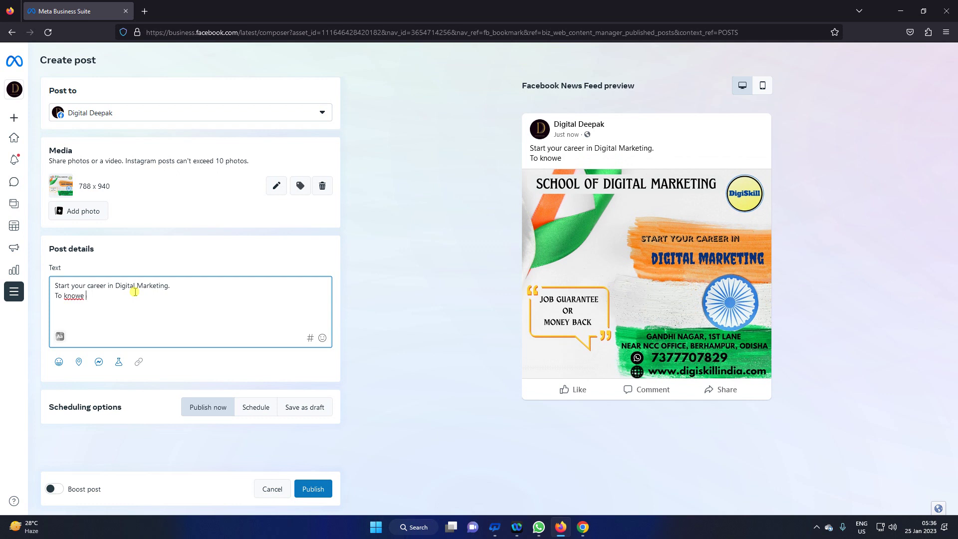
pyautogui.hotkey('ctrl', 'BackSpace')
pyautogui.write('know mor')
pyautogui.write('e details ')
pyautogui.write('contact-')
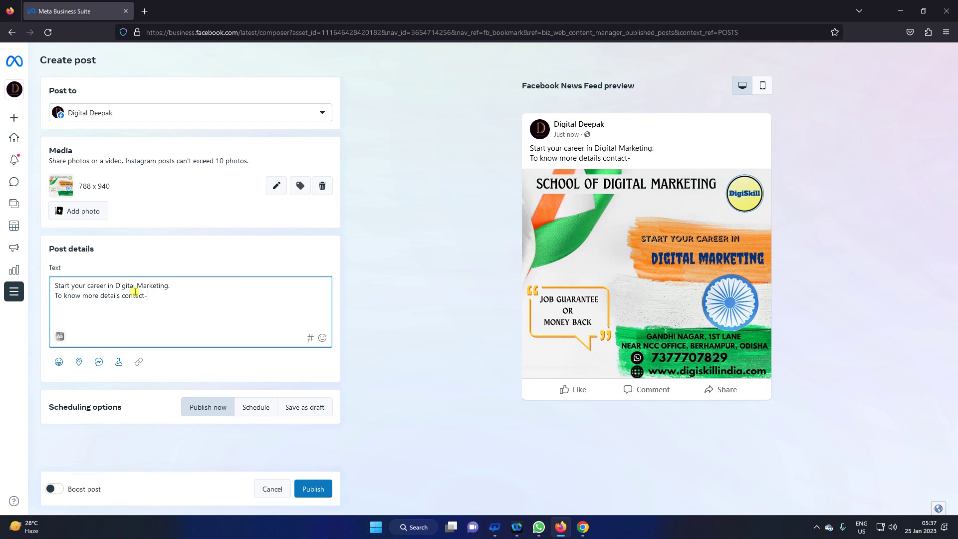
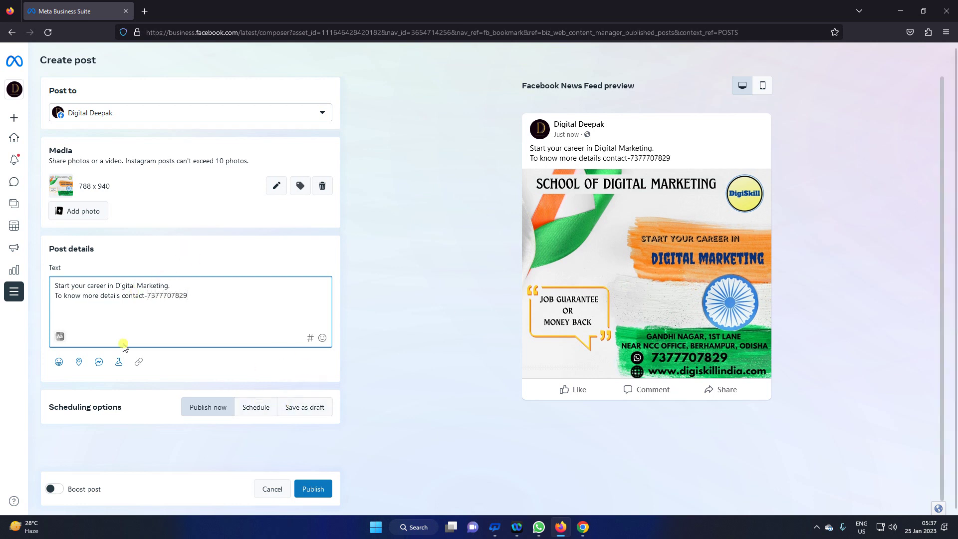
# Tag the post with the feeling happy
pyautogui.click(58, 362)
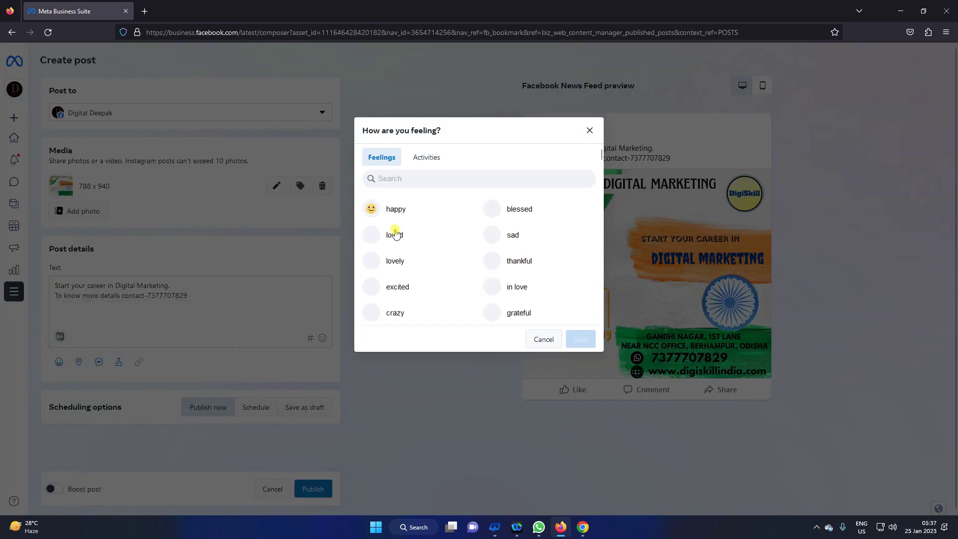
pyautogui.click(408, 216)
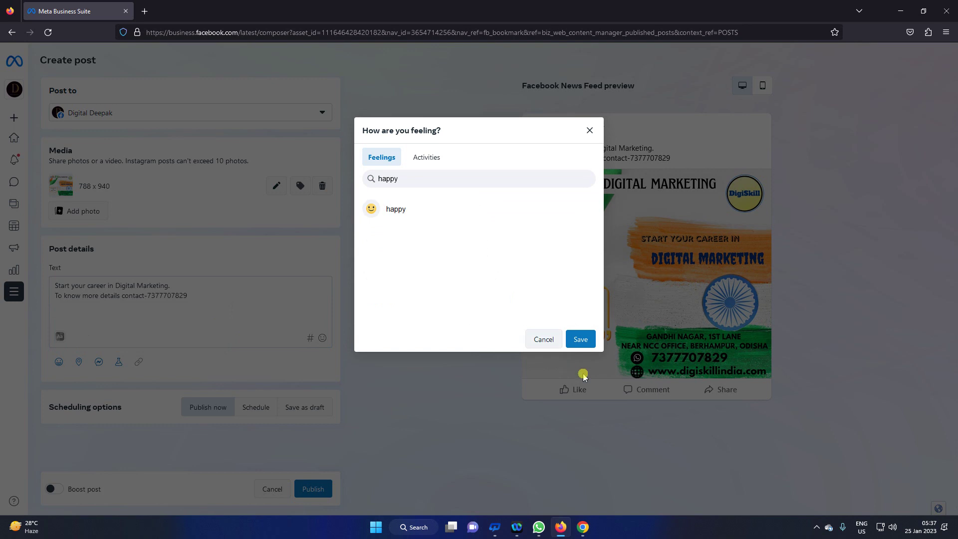
pyautogui.click(582, 339)
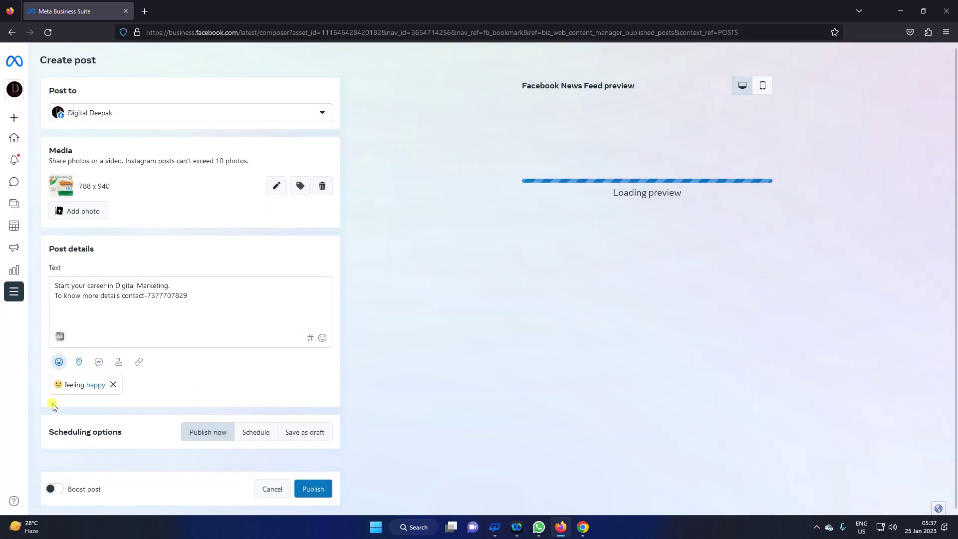
# Search 'berhampur' and save Berhampur as the post's check-in location
pyautogui.click(78, 362)
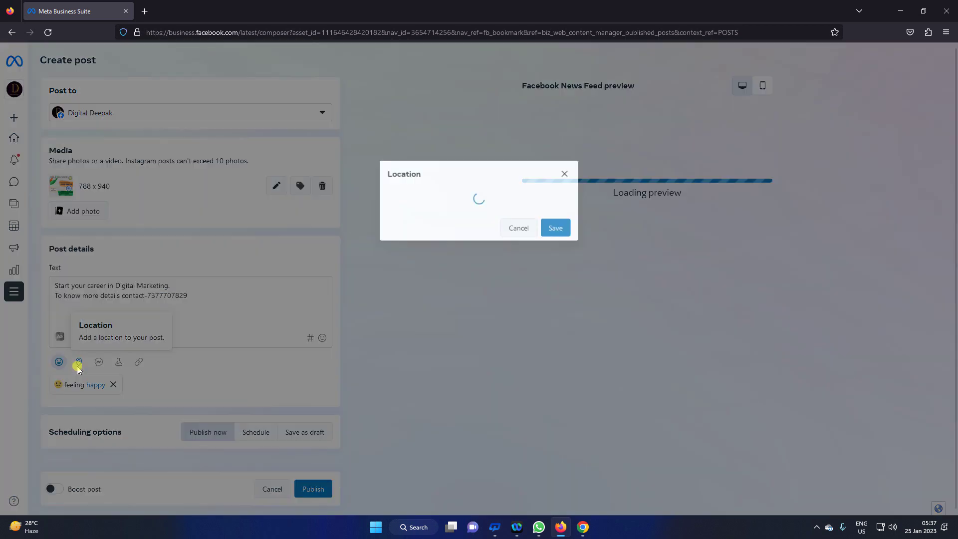
pyautogui.click(424, 197)
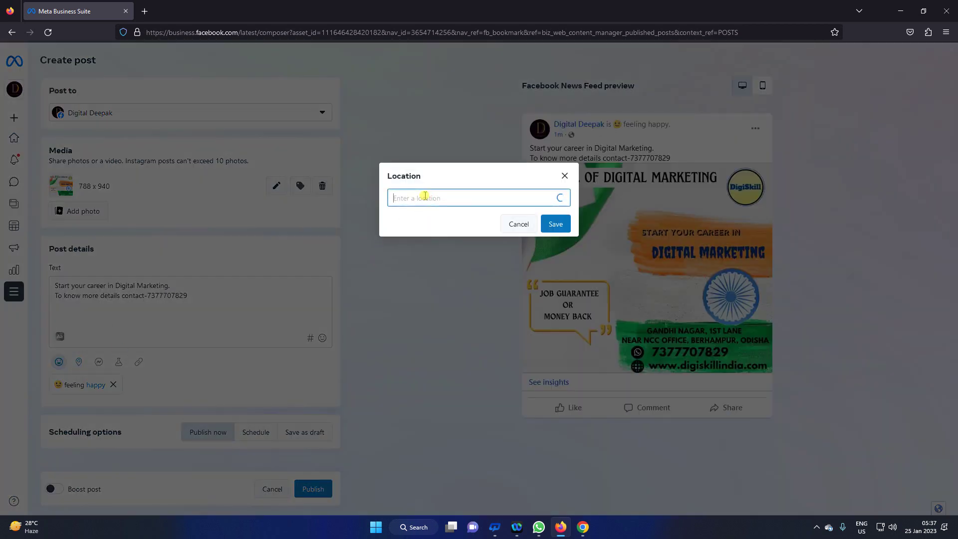
pyautogui.write('ber')
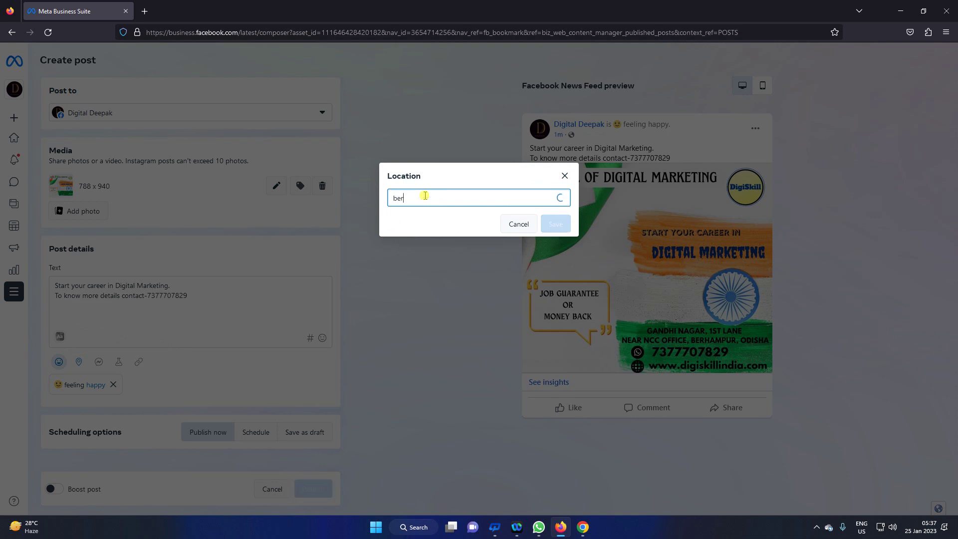
pyautogui.write('hampur')
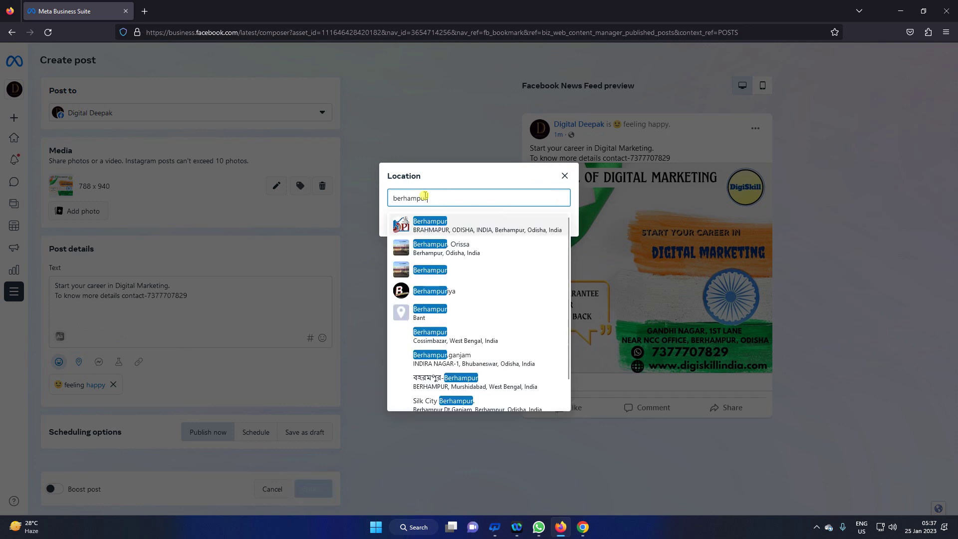
pyautogui.click(488, 234)
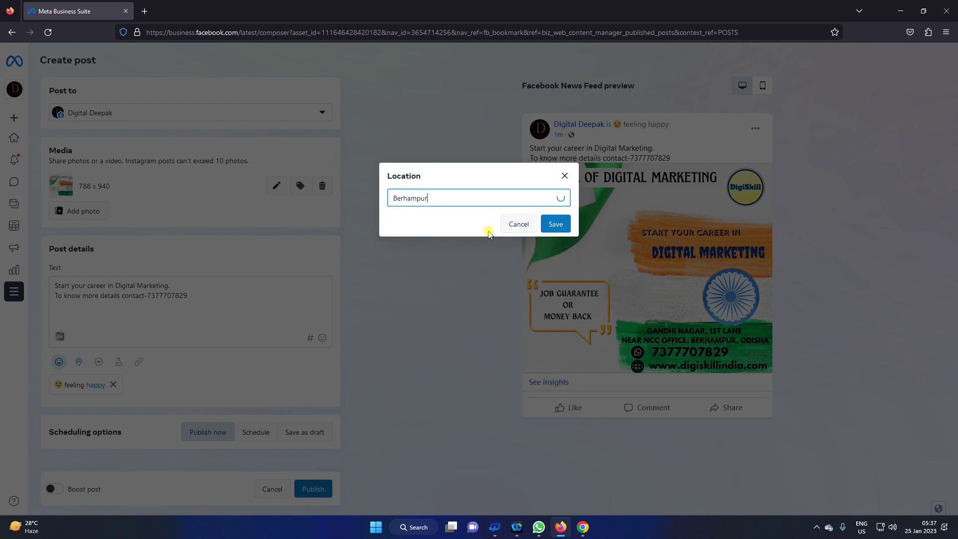
pyautogui.click(555, 224)
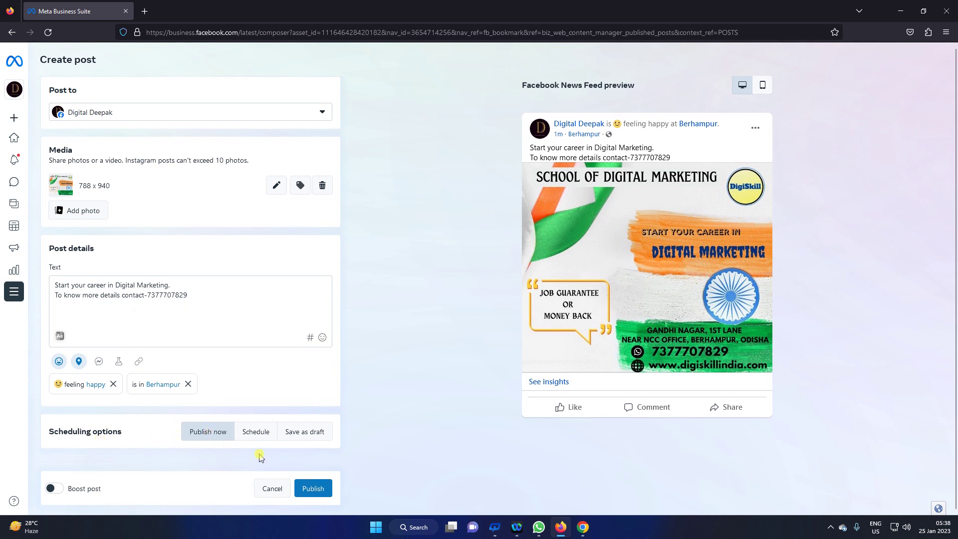
# Publish the Digital Marketing post now so it shows in the Planner on Wed 25 at 5:38 PM
pyautogui.click(315, 489)
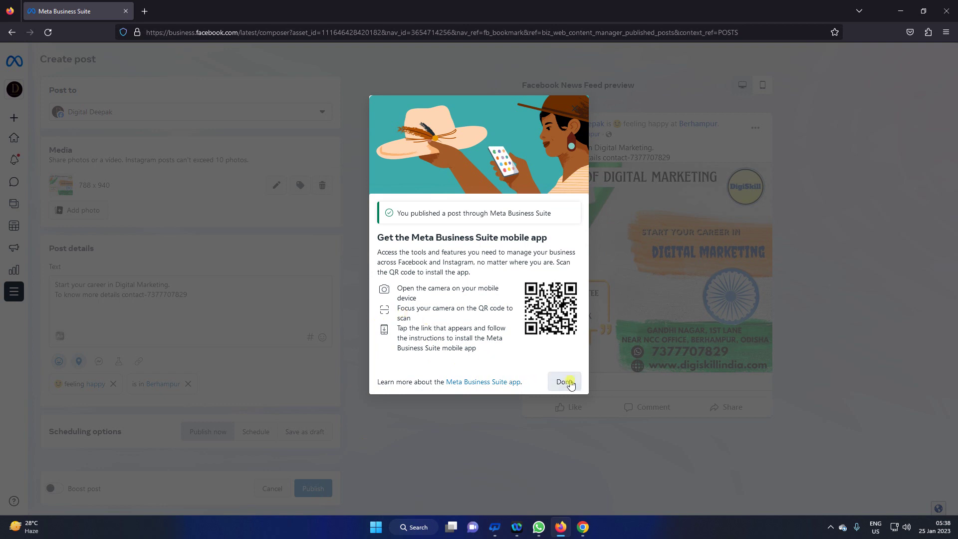
pyautogui.click(569, 382)
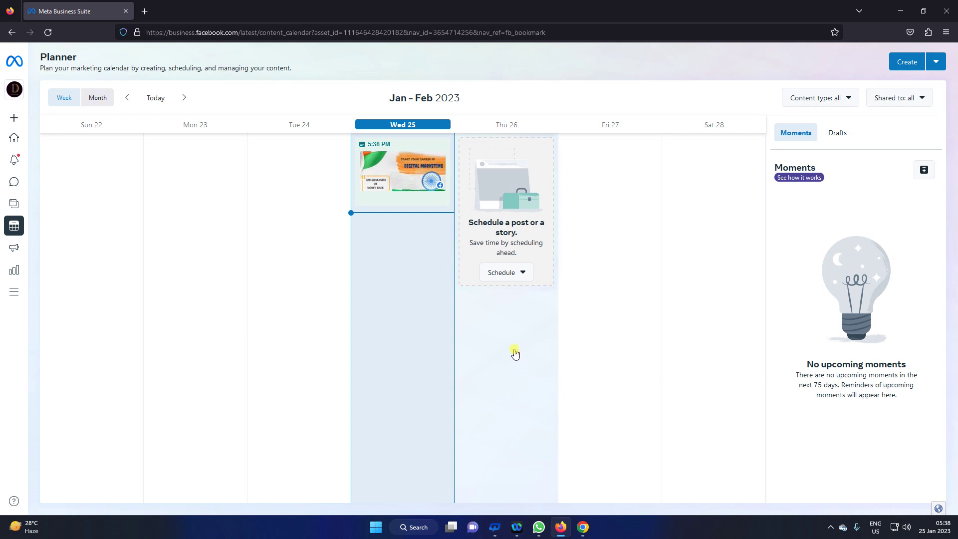
pyautogui.moveTo(402, 171)
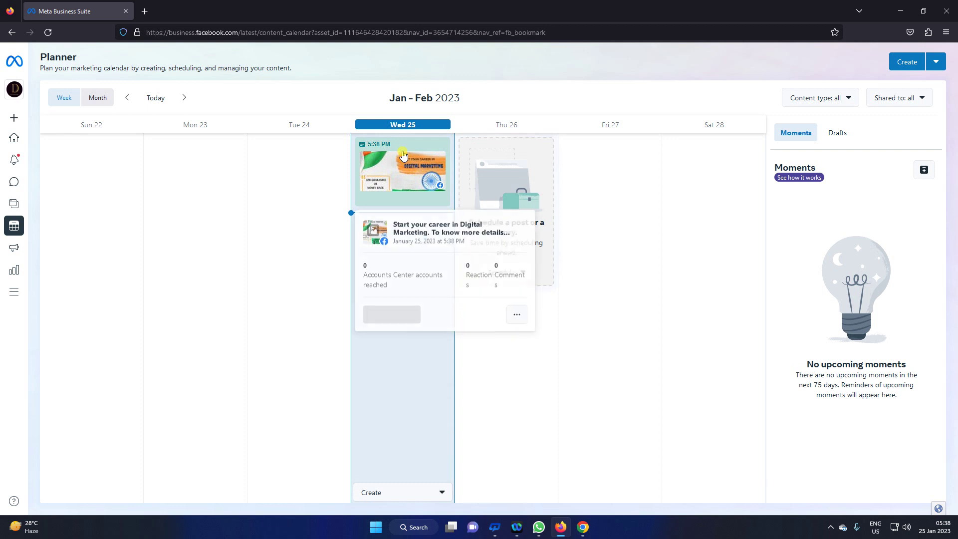
pyautogui.click(13, 293)
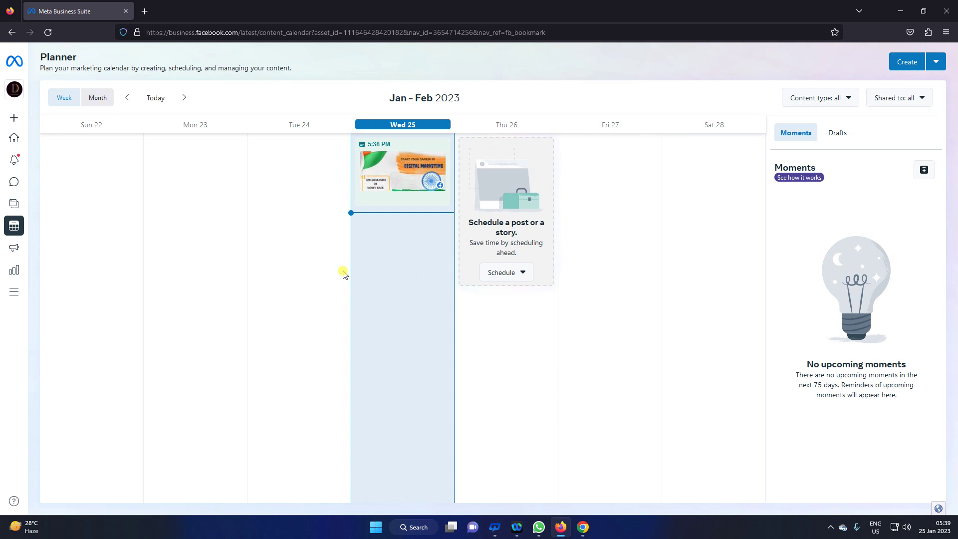
pyautogui.click(24, 295)
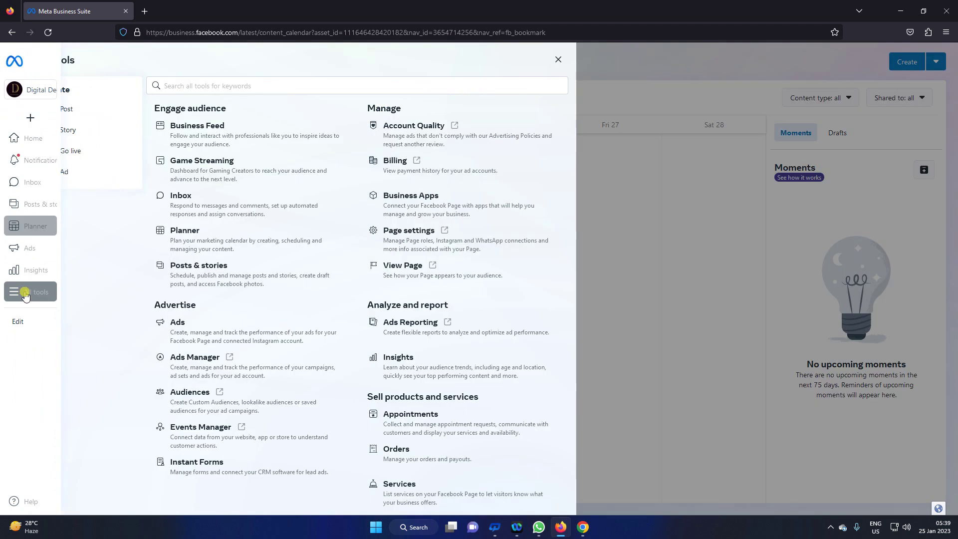
pyautogui.click(183, 242)
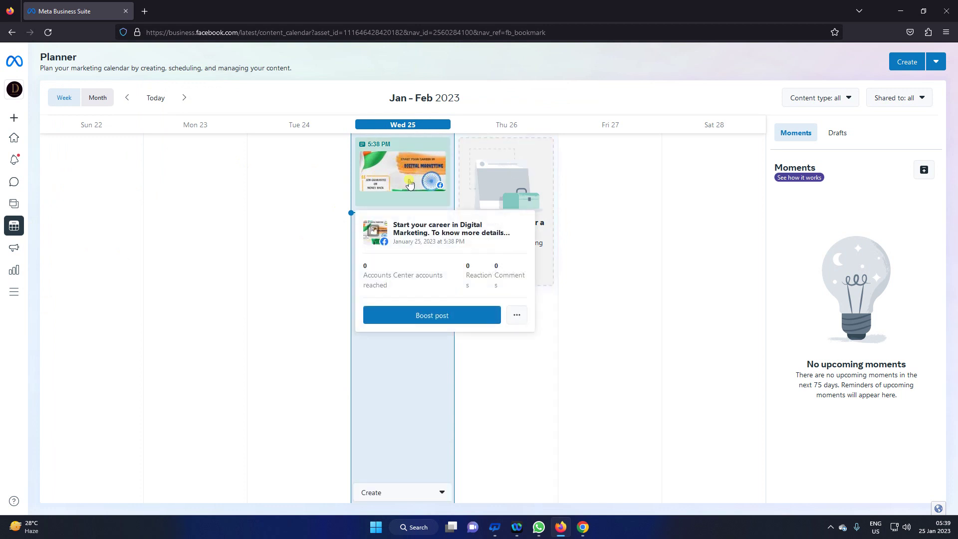
pyautogui.moveTo(506, 225)
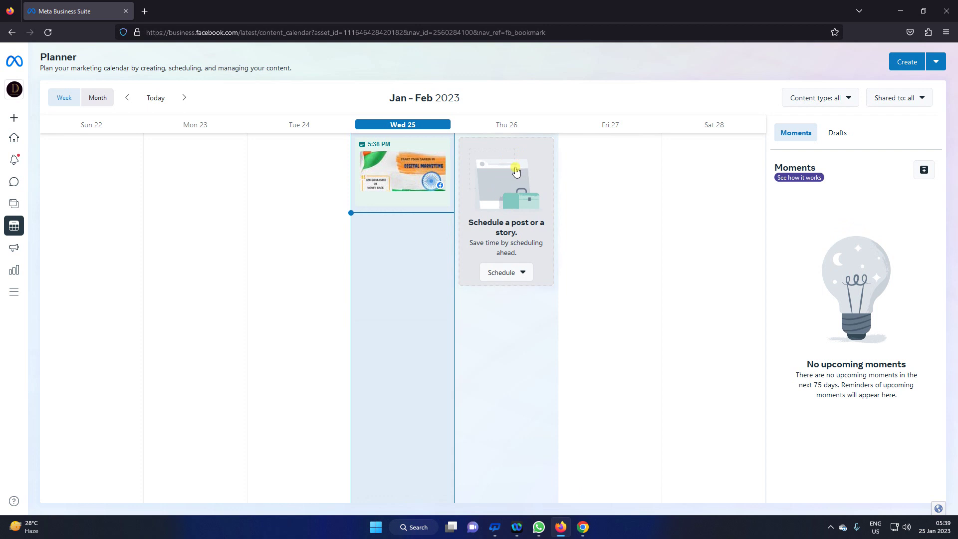
# Start a new post from Thu 26 in the Planner, scheduled for Jan 26, 2023 at 10:00 AM
pyautogui.click(514, 169)
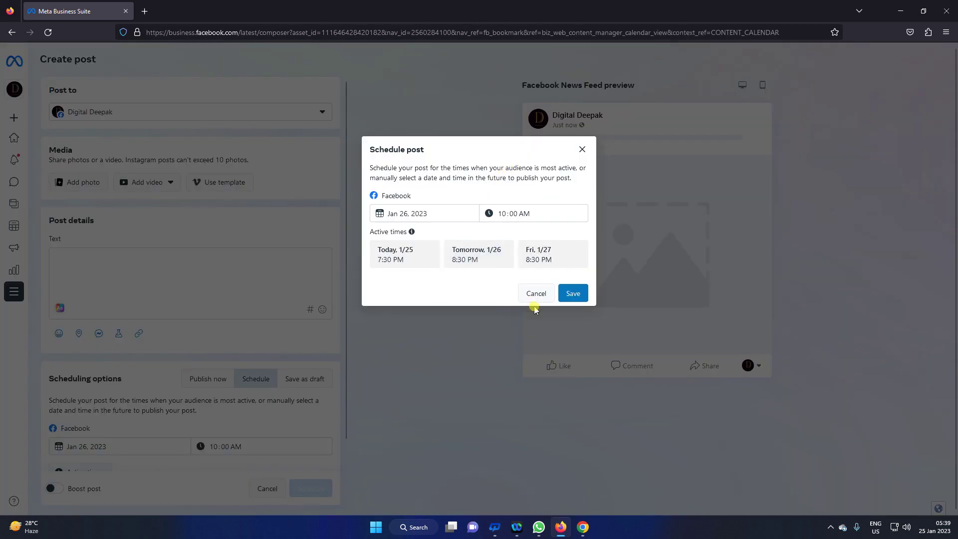
pyautogui.click(582, 150)
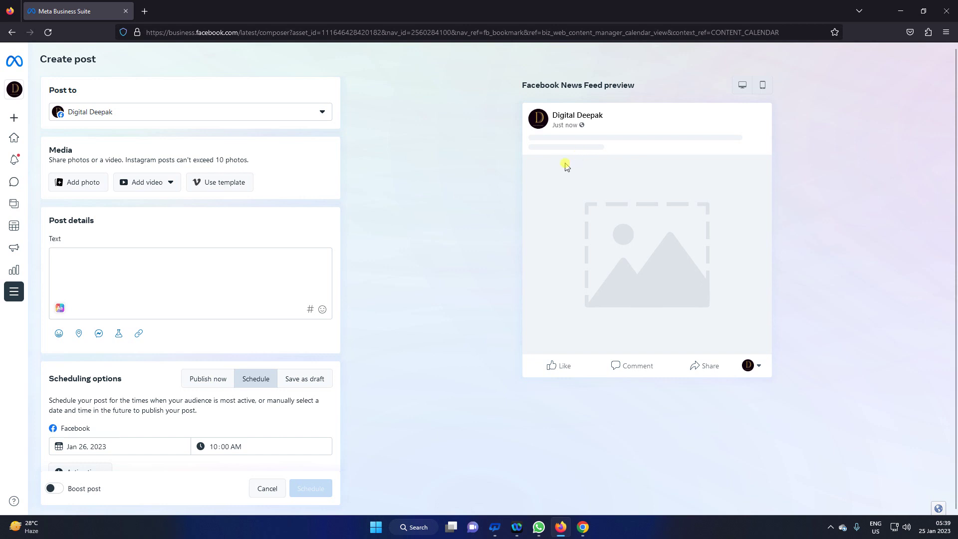
pyautogui.moveTo(13, 270)
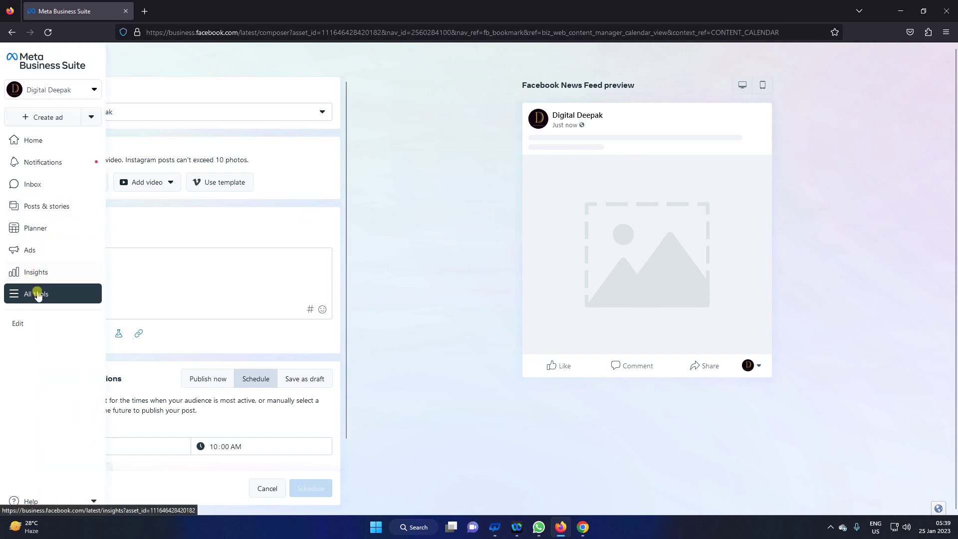
pyautogui.click(35, 292)
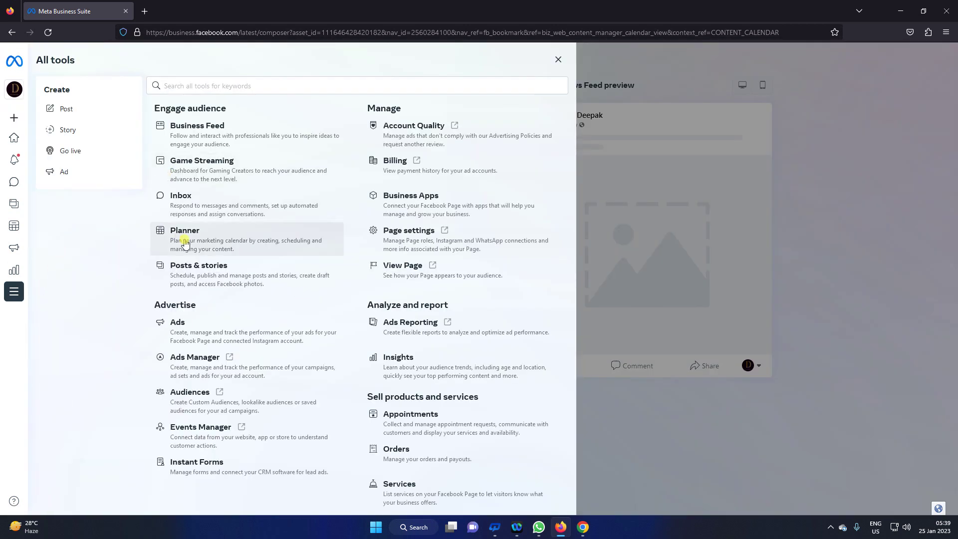
pyautogui.click(186, 242)
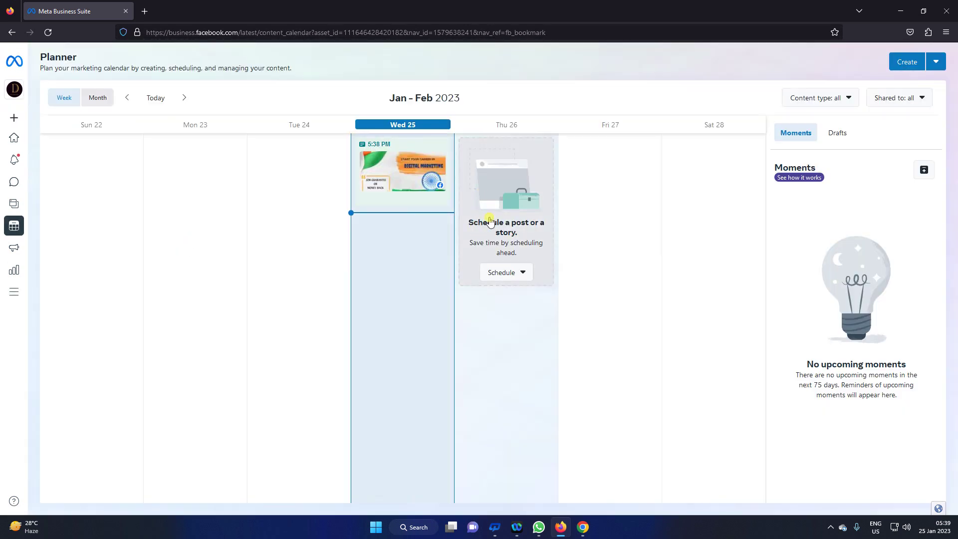
pyautogui.click(490, 222)
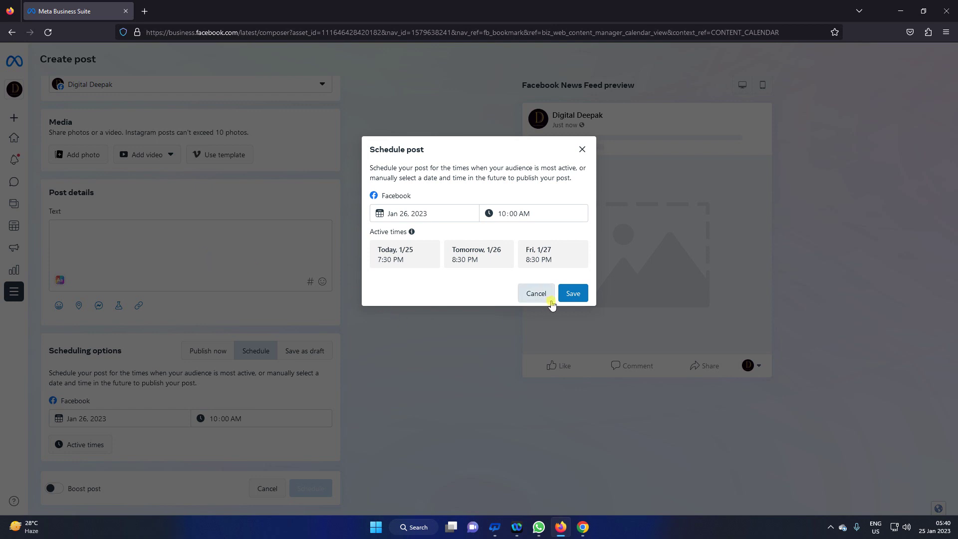
pyautogui.click(571, 295)
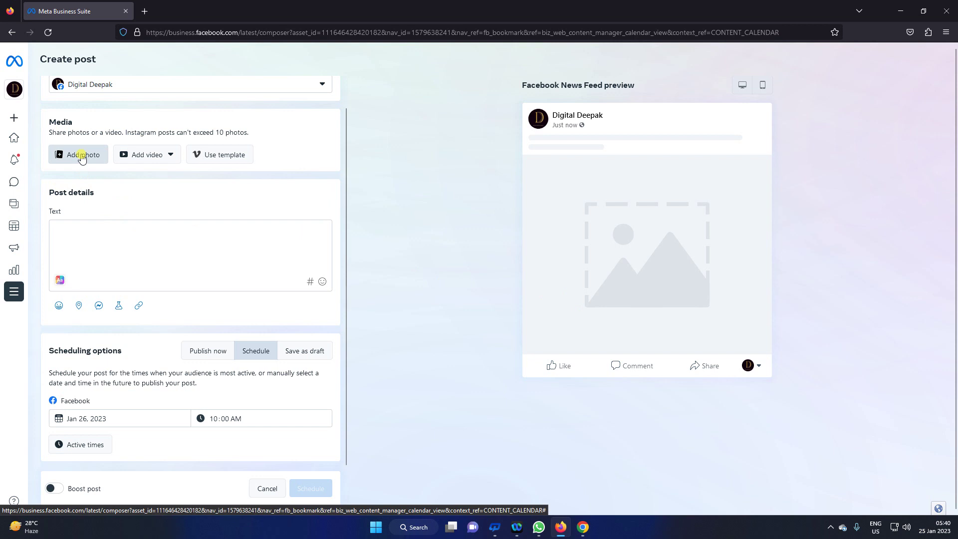
# Attach the school of digital marketing image and type 'start your career in digital markeeting'
pyautogui.click(83, 155)
pyautogui.doubleClick(163, 166)
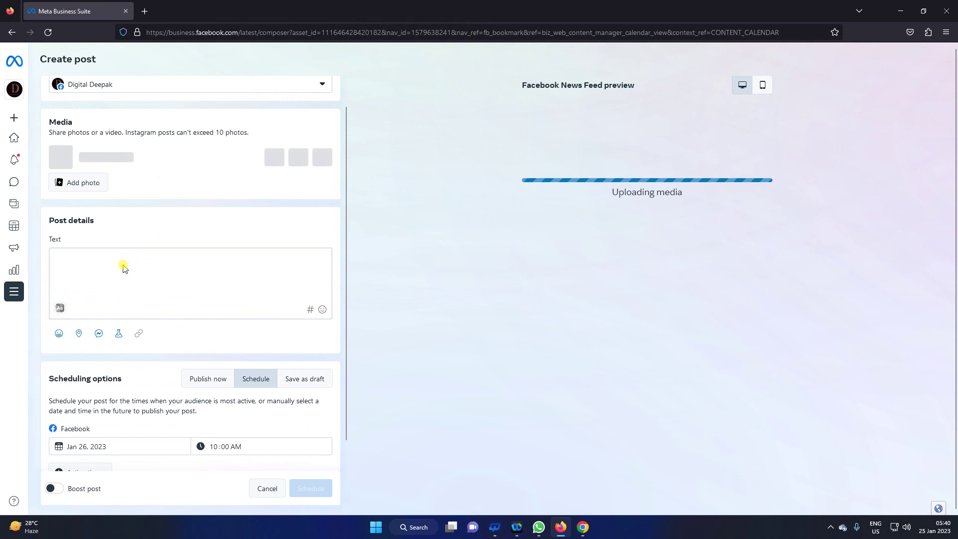
pyautogui.click(130, 266)
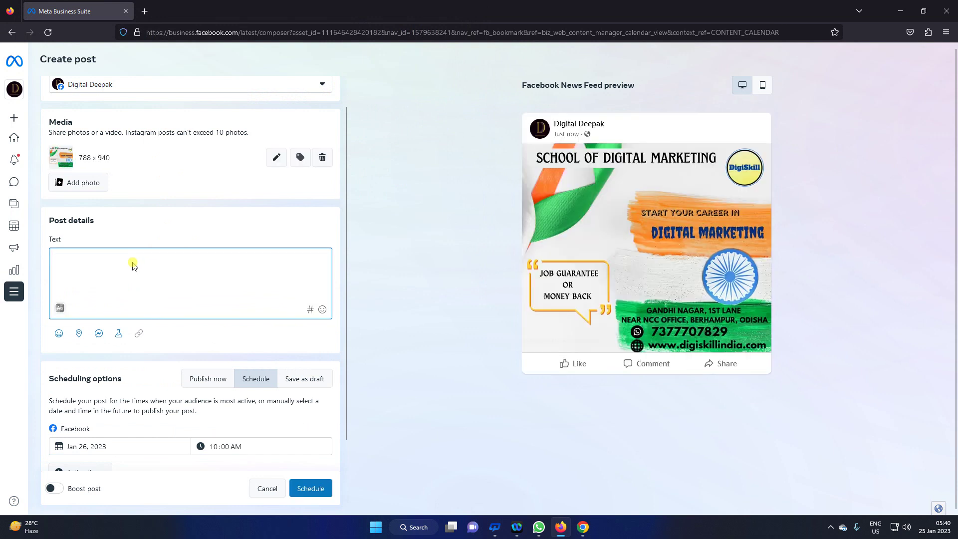
pyautogui.write('start')
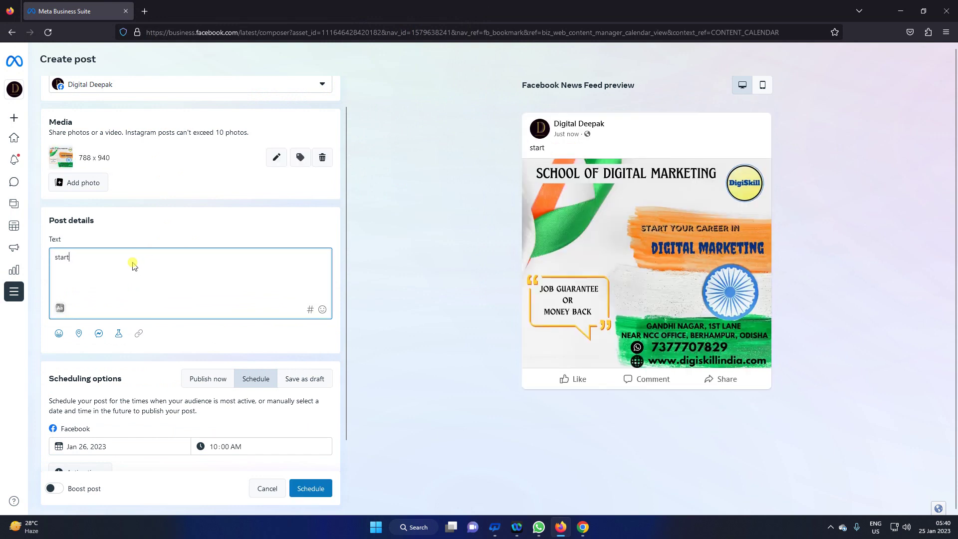
pyautogui.write(' your car')
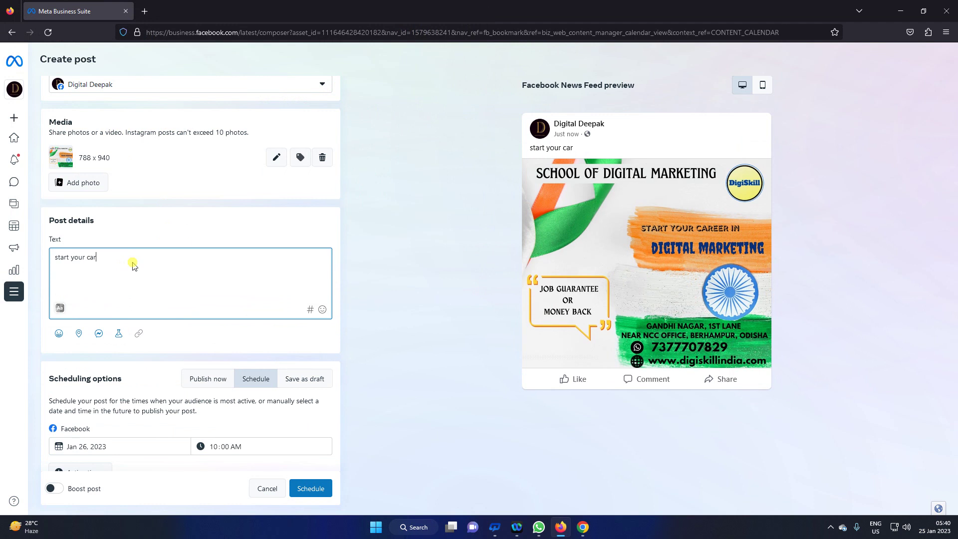
pyautogui.write('eer in digital')
pyautogui.write(' mar')
pyautogui.write('keeting')
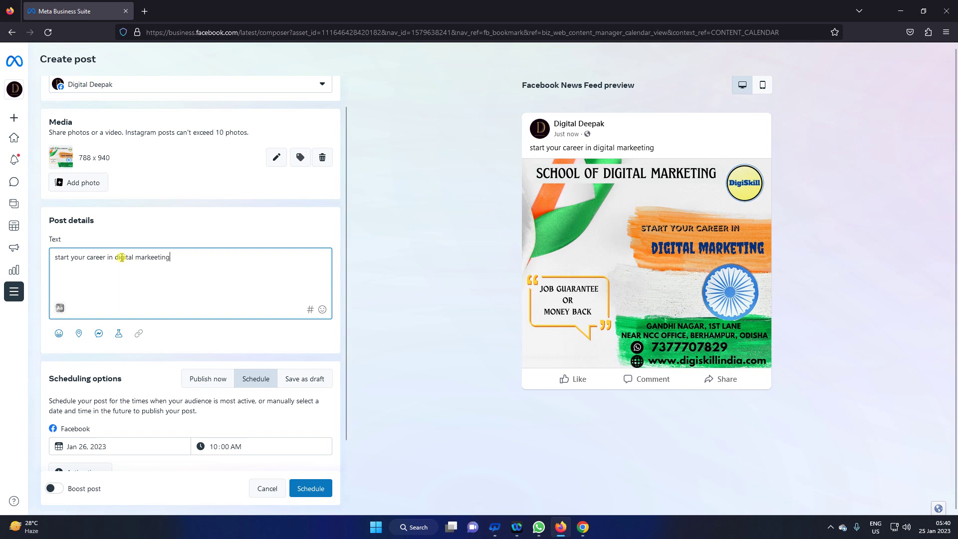
# Correct the caption to 'start your career in Digital Marketing'
pyautogui.click(119, 257)
pyautogui.press('BackSpace')
pyautogui.write('D')
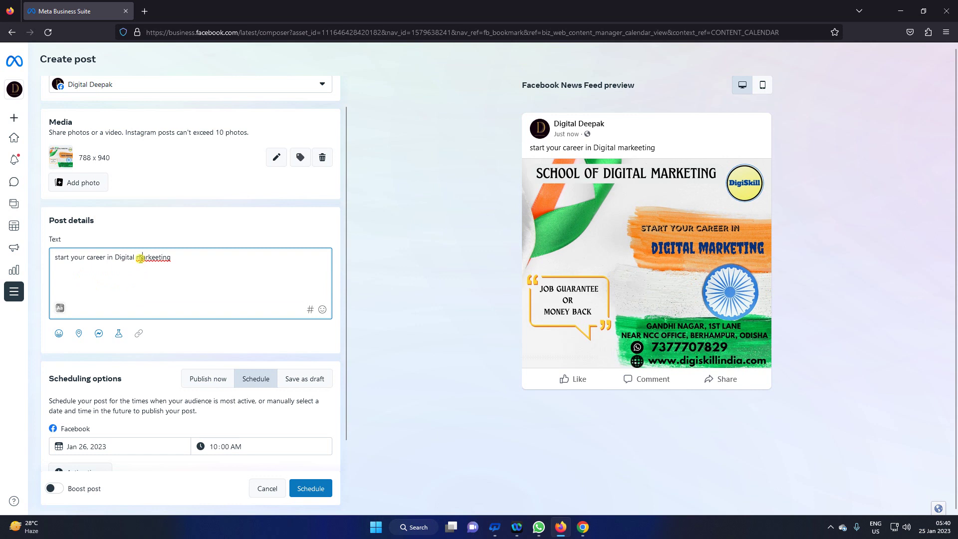
pyautogui.press('BackSpace')
pyautogui.write('M')
pyautogui.click(155, 257)
pyautogui.press('BackSpace')
pyautogui.scroll(-1, 69, 459)
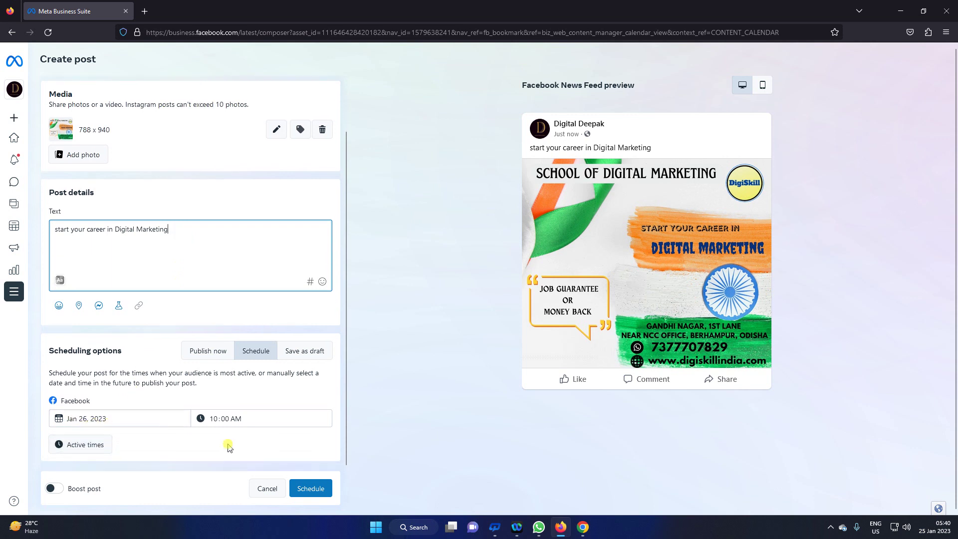
# Schedule the post for Thu 26 at 10:00 AM, declining the boost offer
pyautogui.click(310, 492)
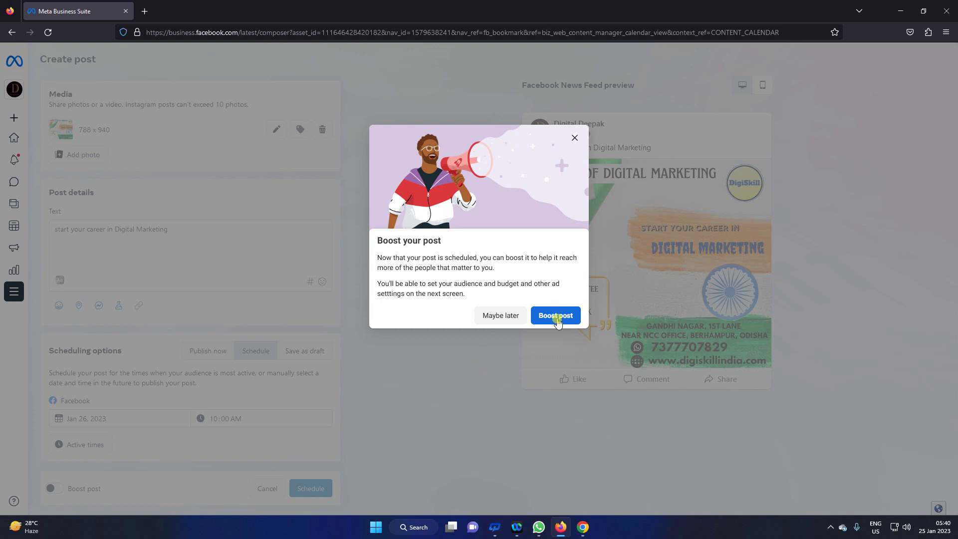
pyautogui.click(498, 313)
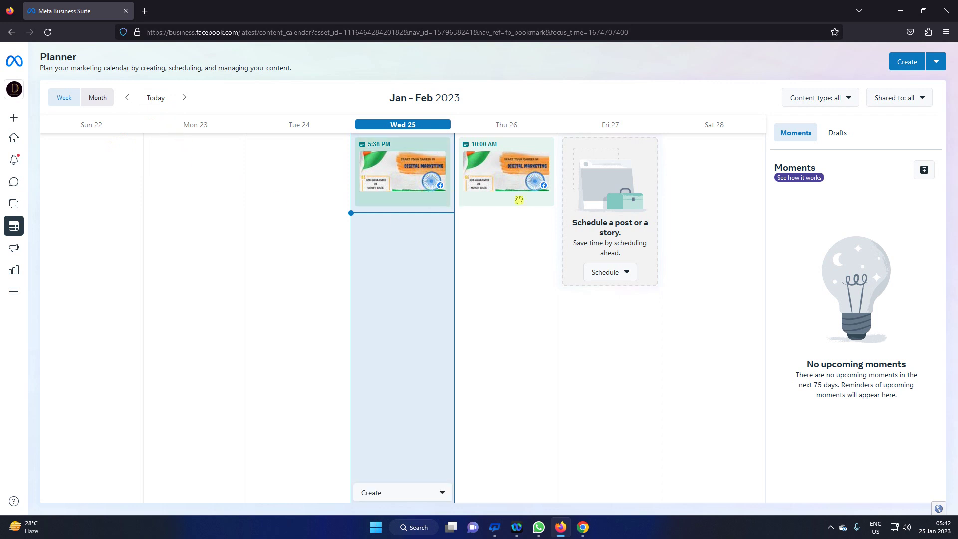
pyautogui.moveTo(506, 171)
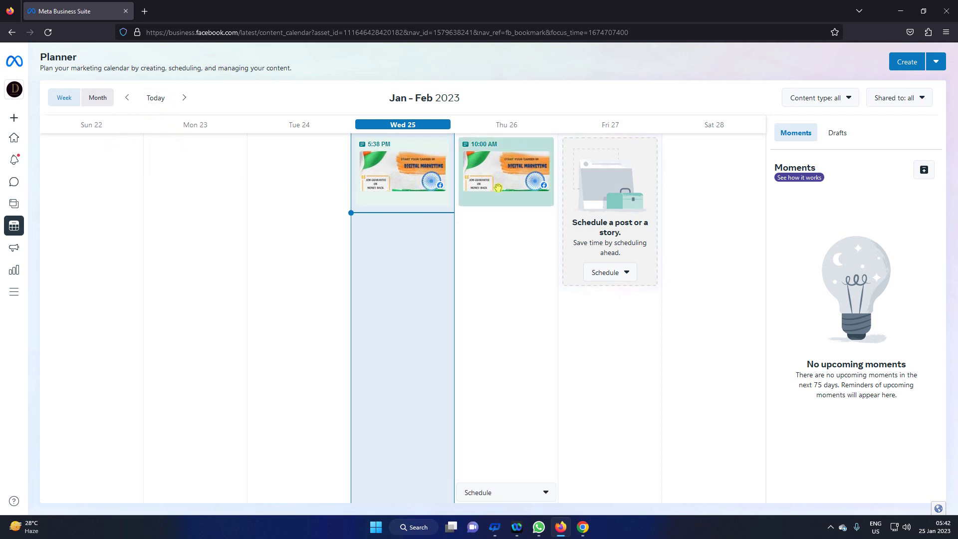
# Open the details of the Thu 26 10:00 AM post in the Jan 22–28 week view
pyautogui.click(498, 188)
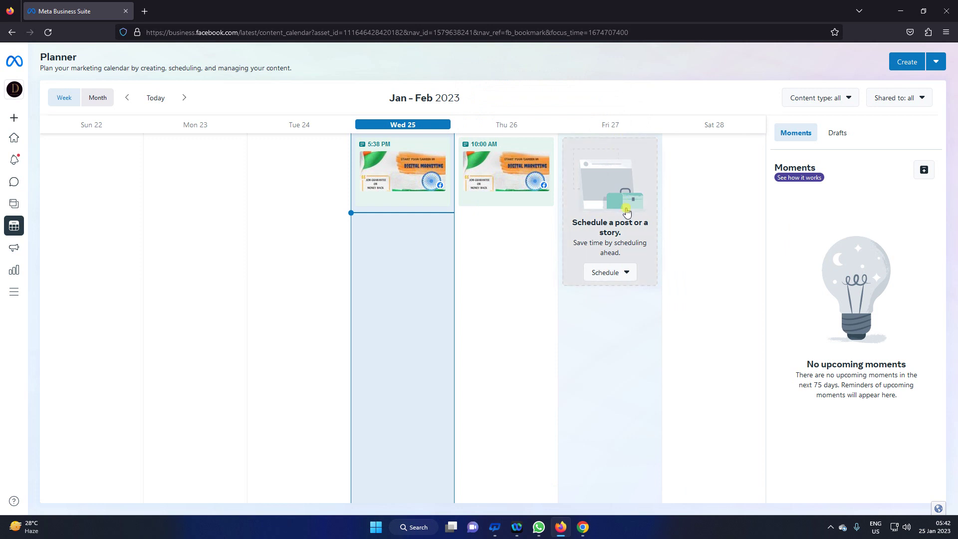
pyautogui.click(731, 165)
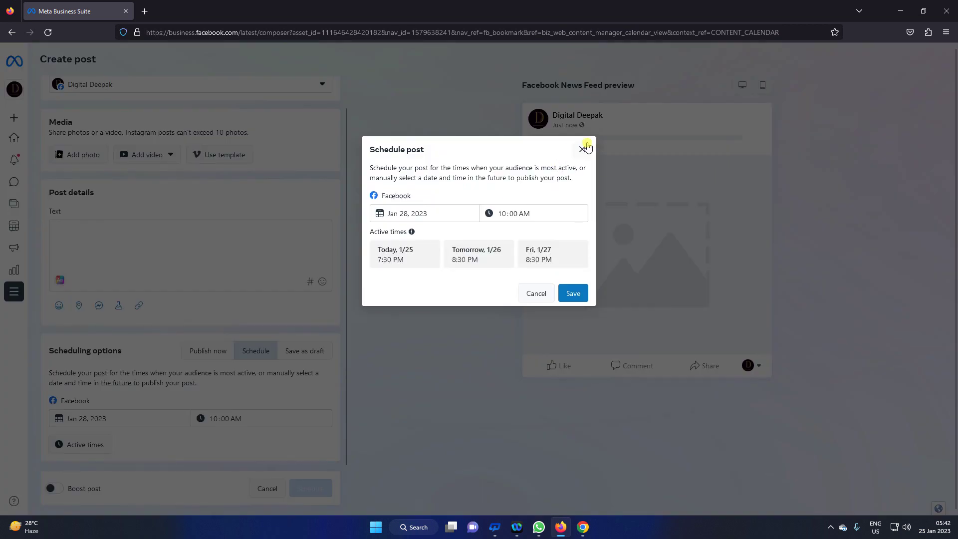
pyautogui.click(582, 146)
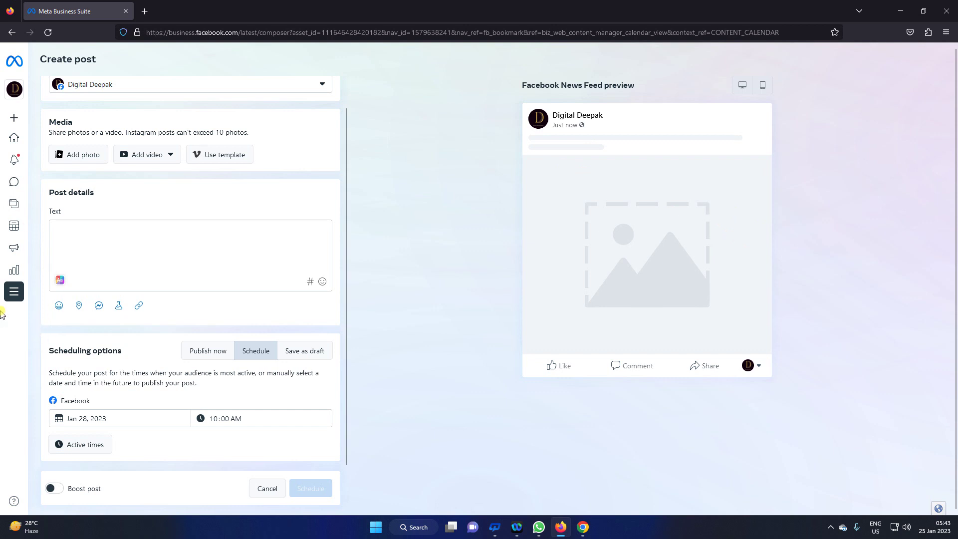
pyautogui.moveTo(14, 292)
pyautogui.click(25, 295)
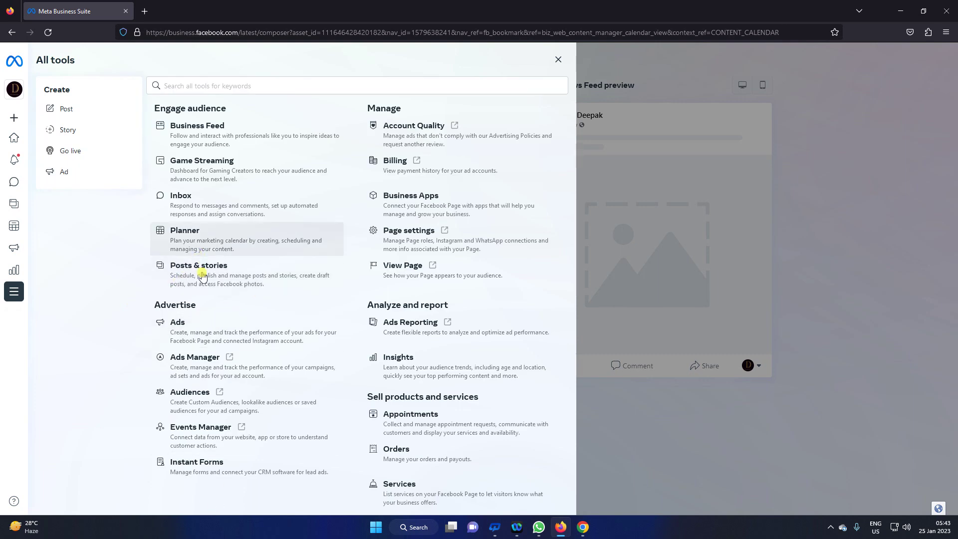
pyautogui.click(208, 241)
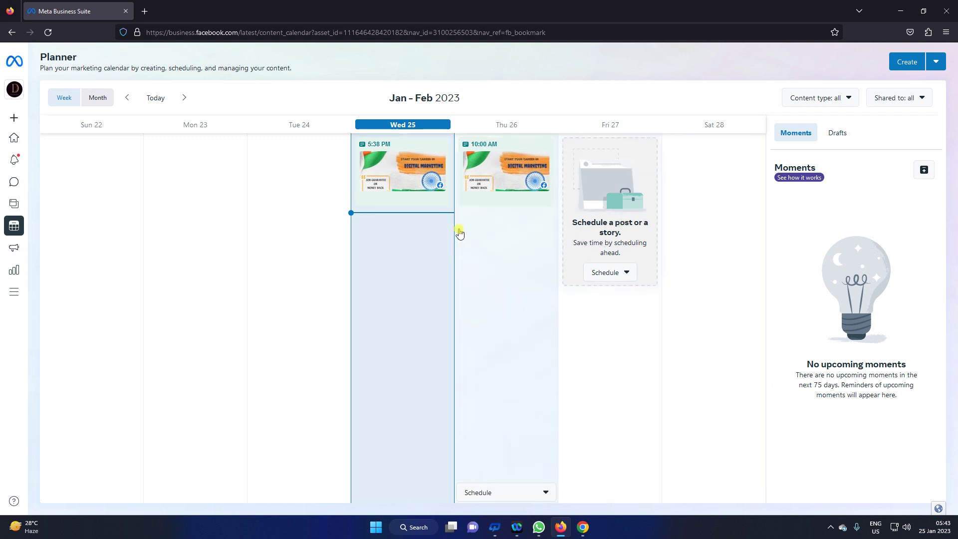
pyautogui.click(500, 194)
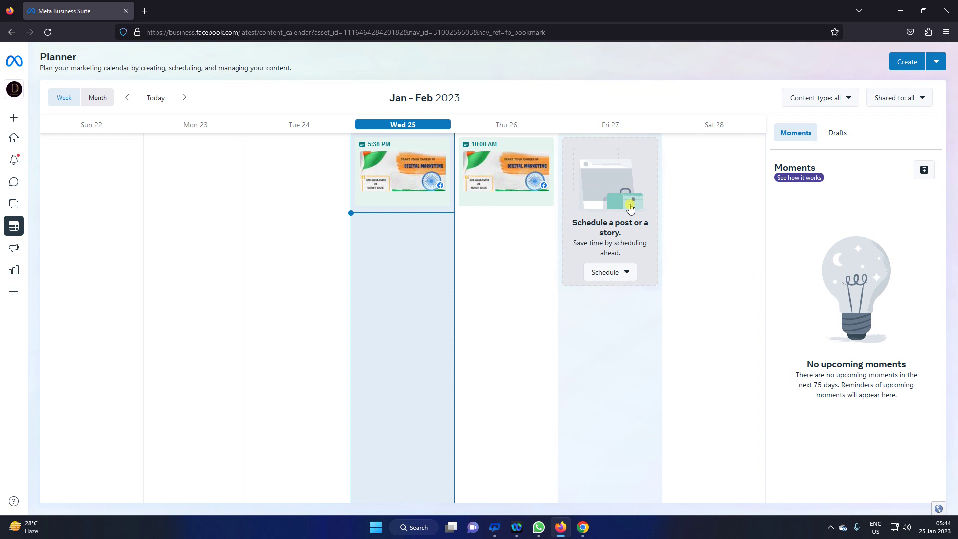
# Start a post scheduled for Jan 27, 2023 at 10:00 AM with the school of digital marketing image
pyautogui.click(625, 272)
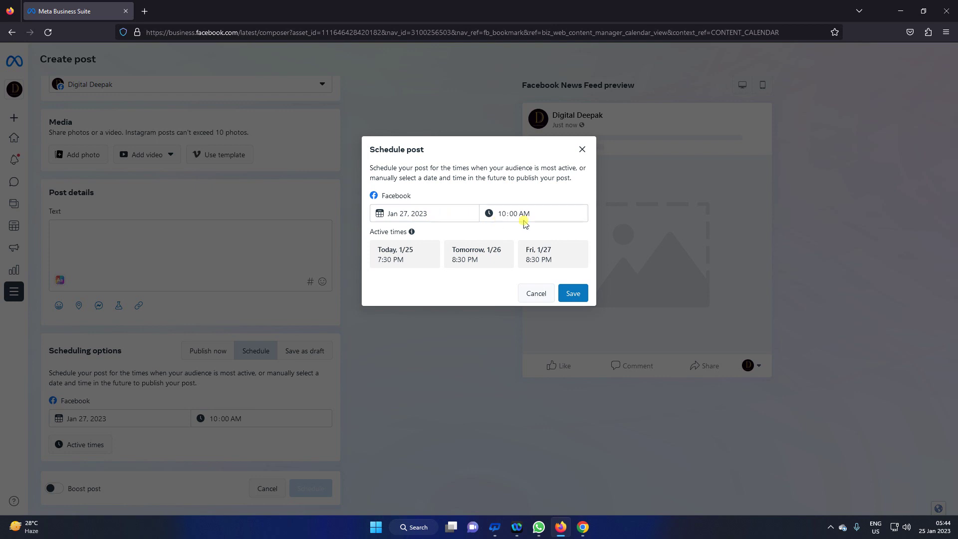
pyautogui.click(573, 293)
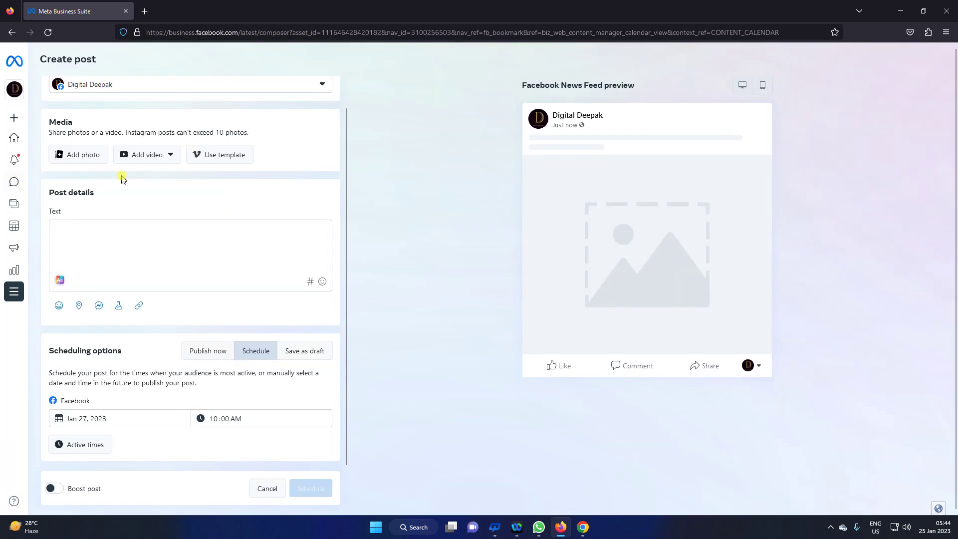
pyautogui.click(80, 155)
pyautogui.click(166, 163)
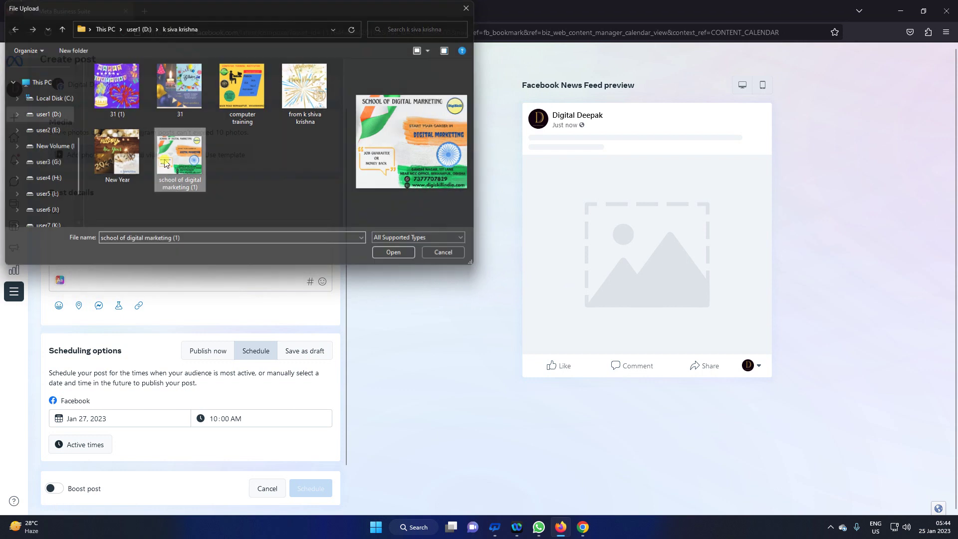
pyautogui.doubleClick(166, 164)
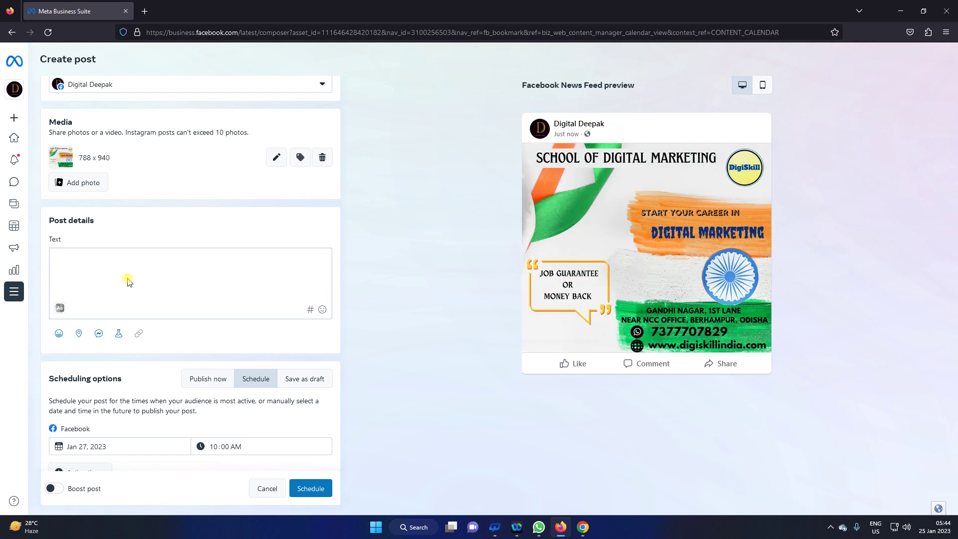
pyautogui.moveTo(13, 225)
pyautogui.click(60, 290)
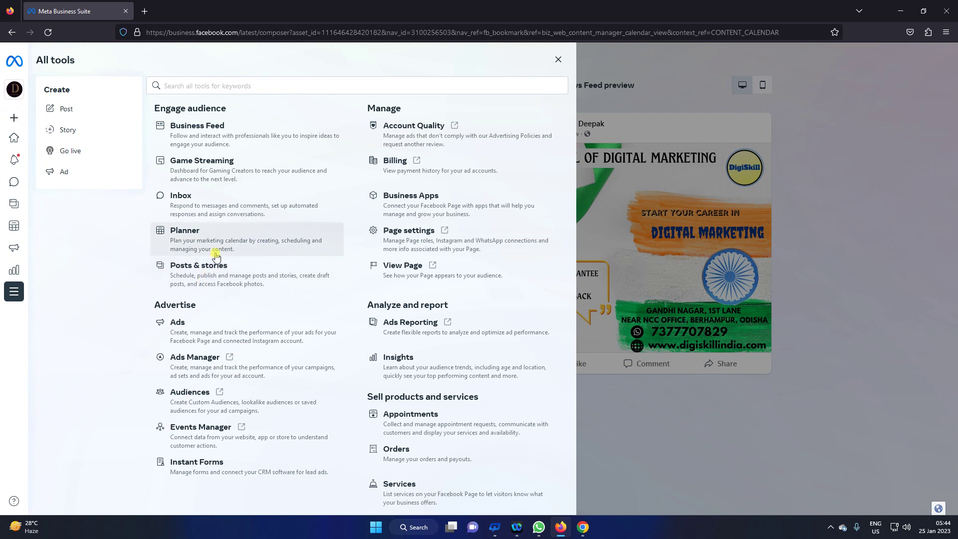
# Go to Posts & stories and show the Drafts list, empty for the last 90 days
pyautogui.click(217, 252)
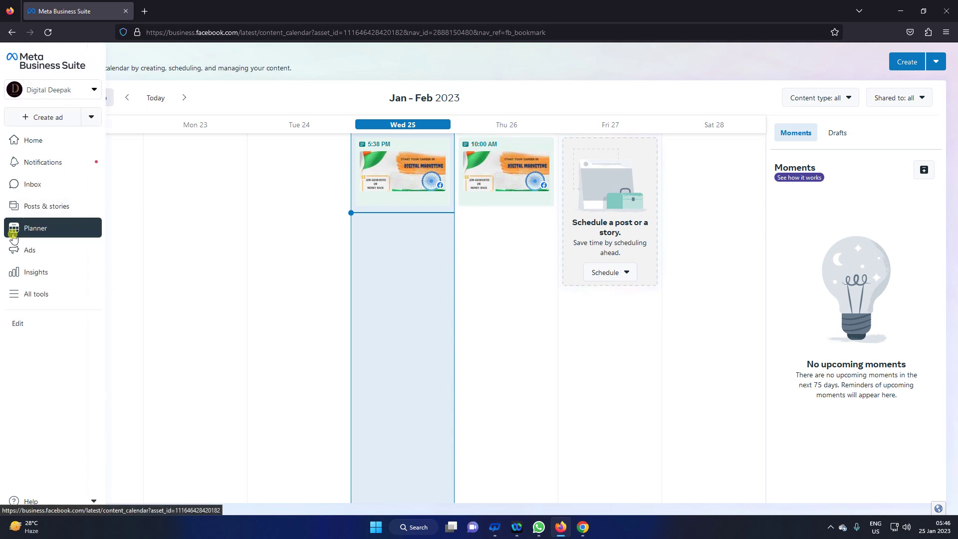
pyautogui.click(36, 302)
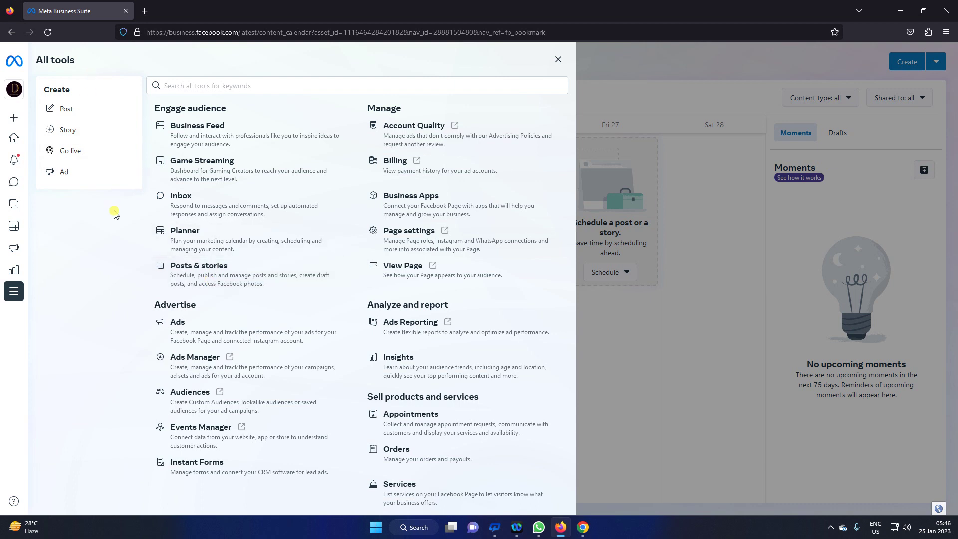
pyautogui.click(209, 281)
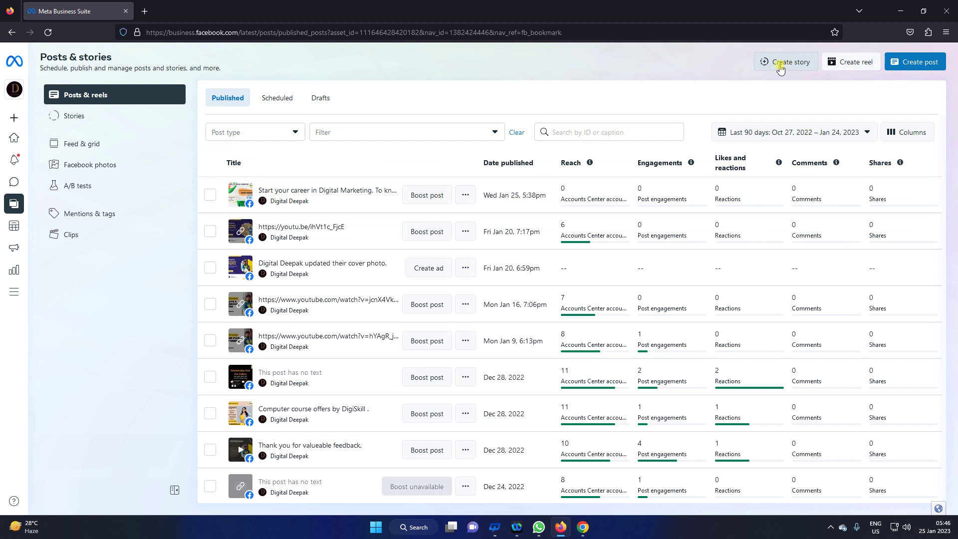
pyautogui.click(321, 98)
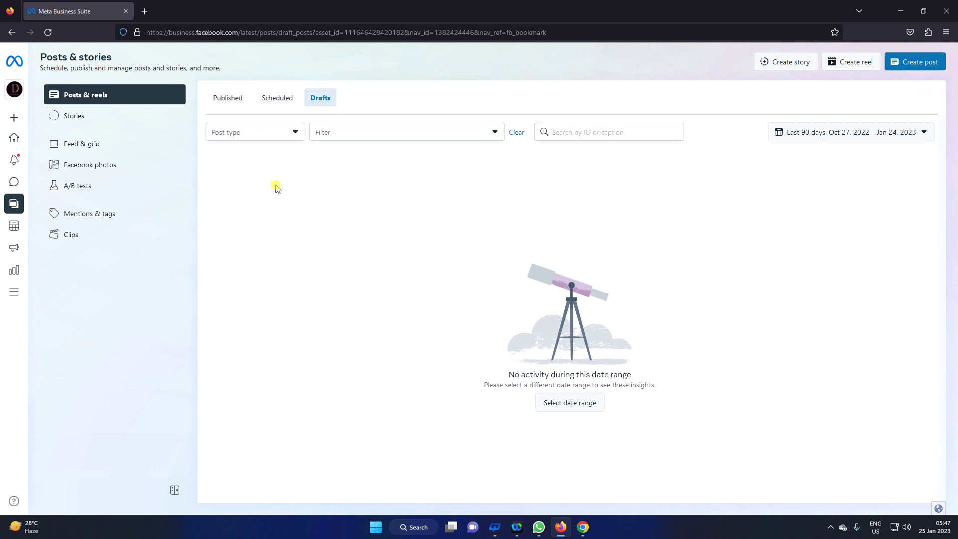
# Create a new post with the school of digital marketing image attached
pyautogui.click(904, 66)
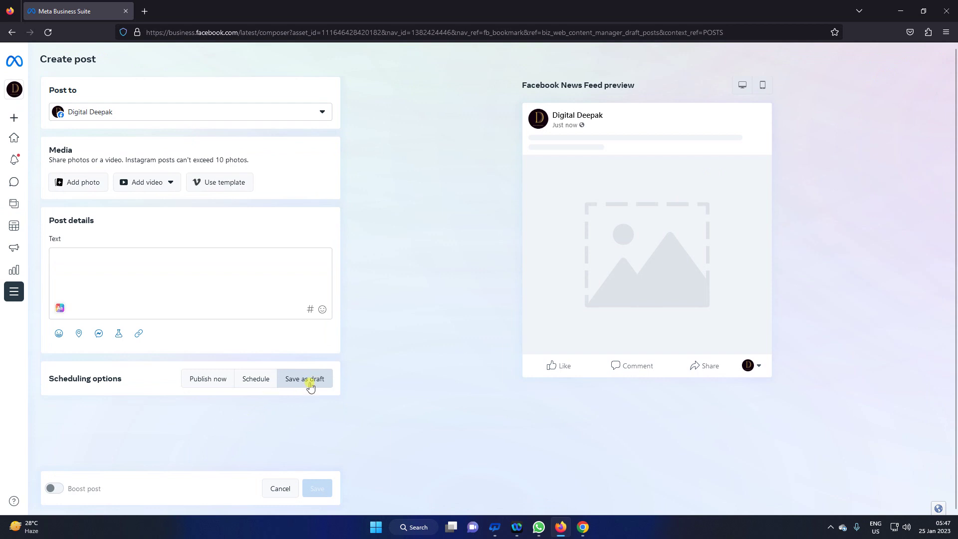
pyautogui.click(74, 183)
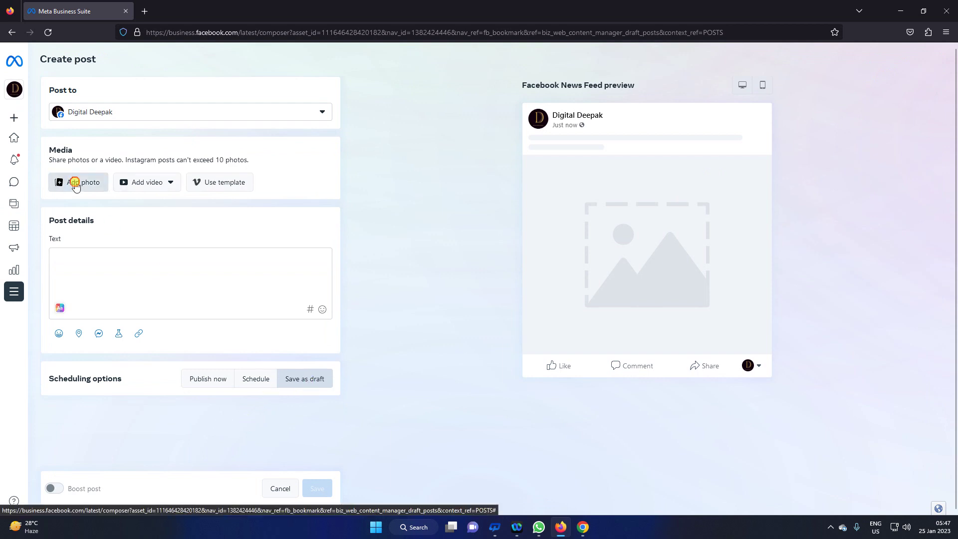
pyautogui.doubleClick(180, 157)
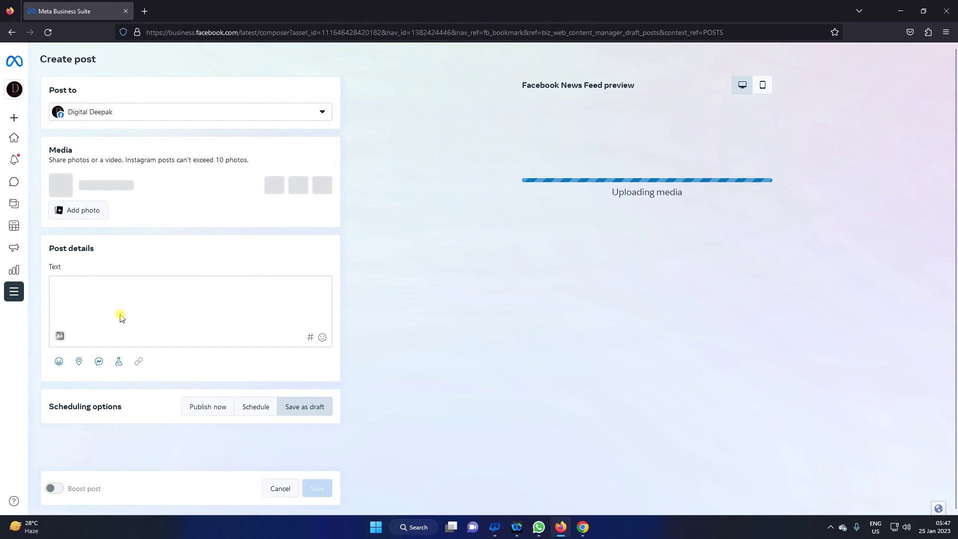
# Caption it 'Start your career in Digital Marketing.' and save it as a draft
pyautogui.click(126, 307)
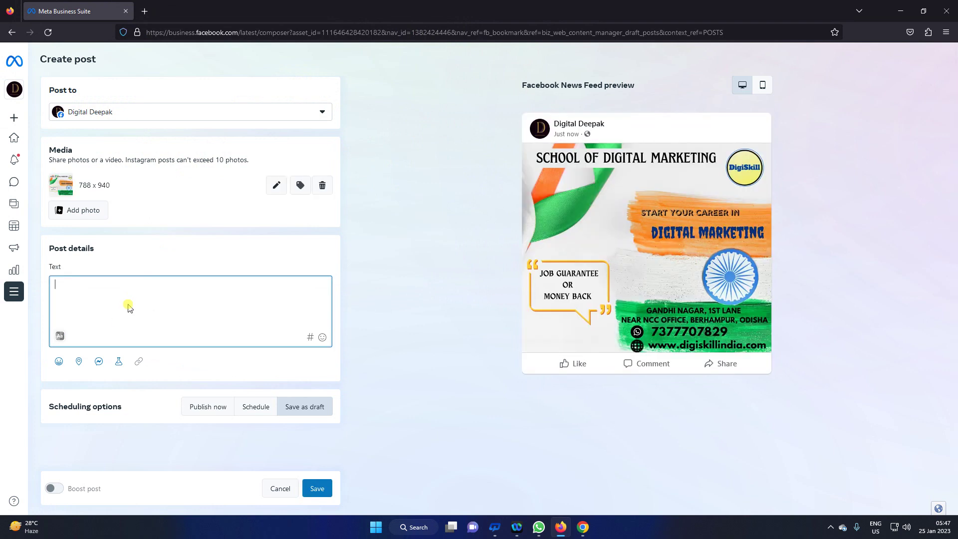
pyautogui.write('Startyou')
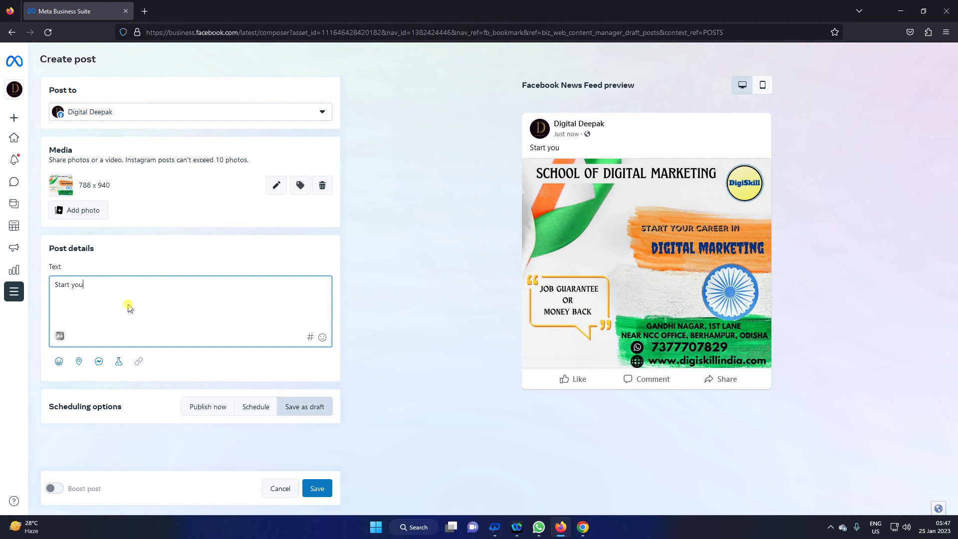
pyautogui.write('c')
pyautogui.press('BackSpace')
pyautogui.write('Digital M')
pyautogui.write('A')
pyautogui.write('keting')
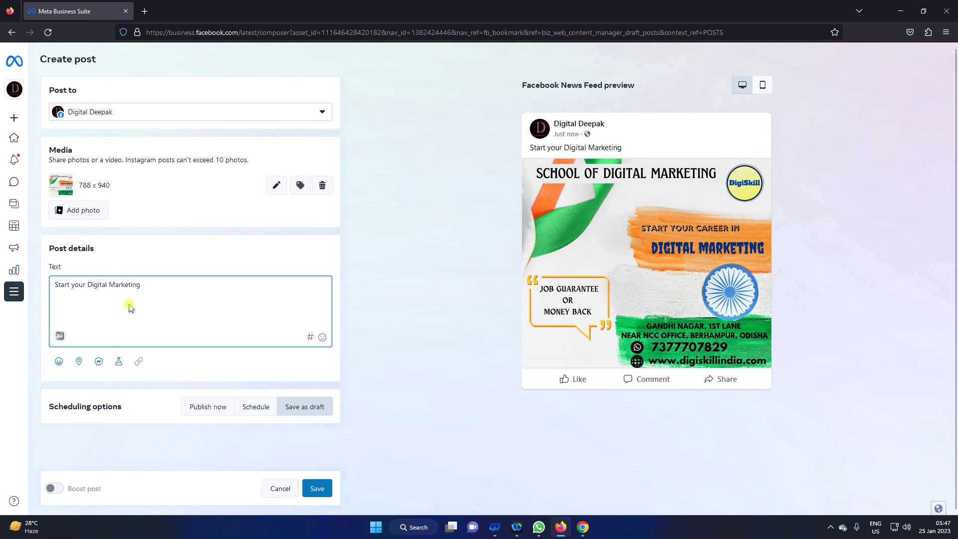
pyautogui.click(86, 282)
pyautogui.write('caree')
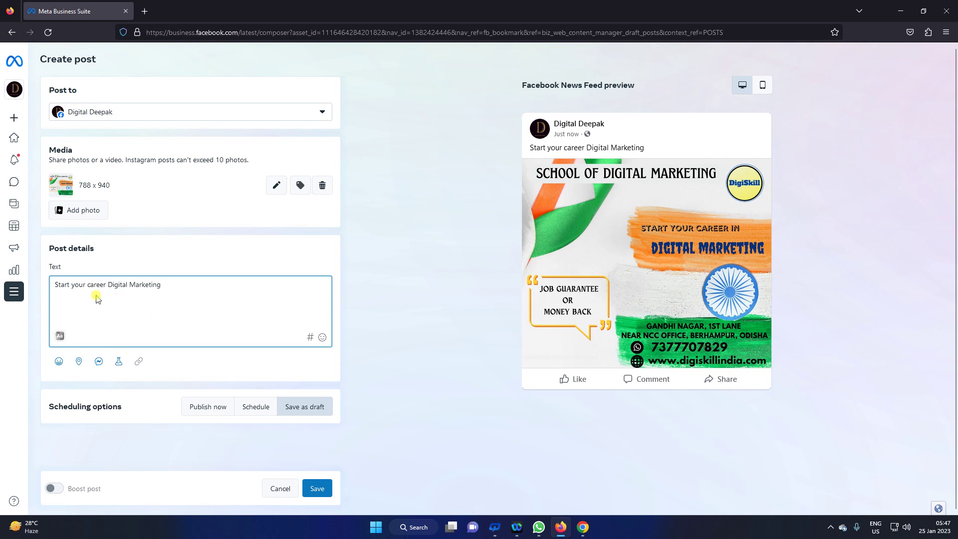
pyautogui.write('r in')
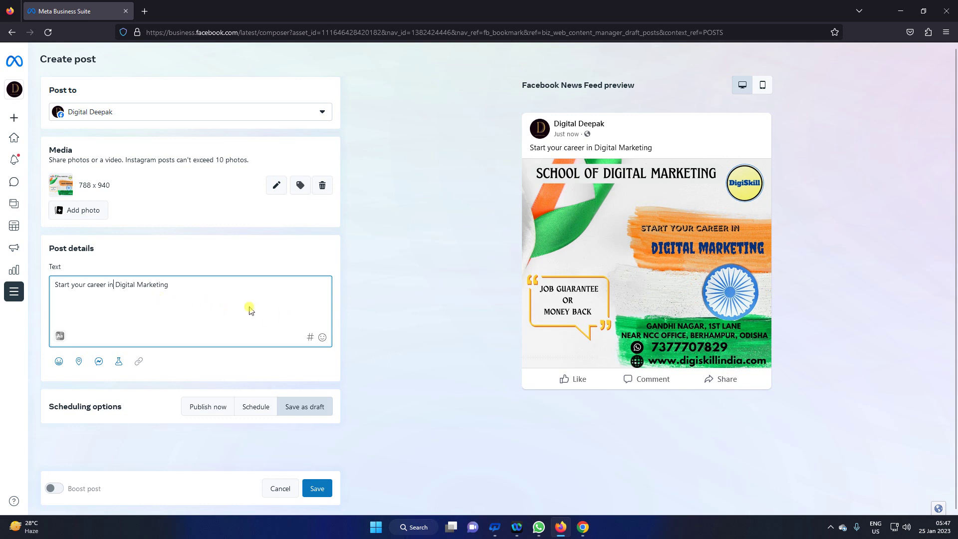
pyautogui.click(183, 283)
pyautogui.write('.')
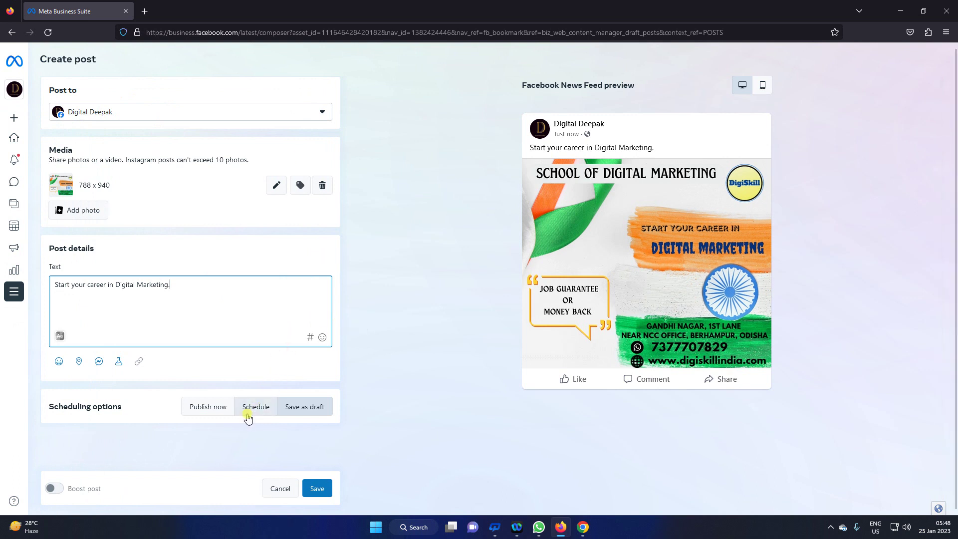
pyautogui.click(299, 409)
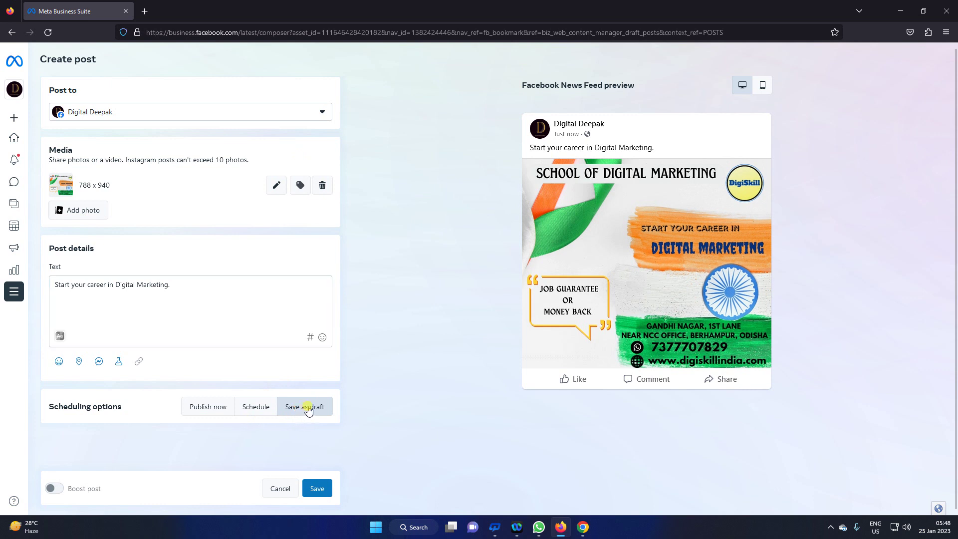
pyautogui.click(316, 488)
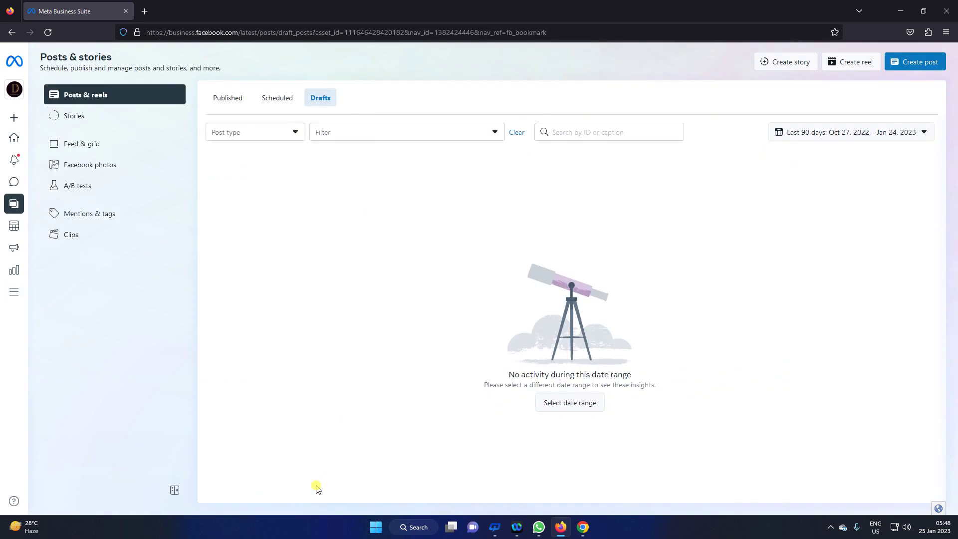
# Filter the Drafts tab to Photos, showing the 'Start your career in Digital Marketing.' draft
pyautogui.click(278, 97)
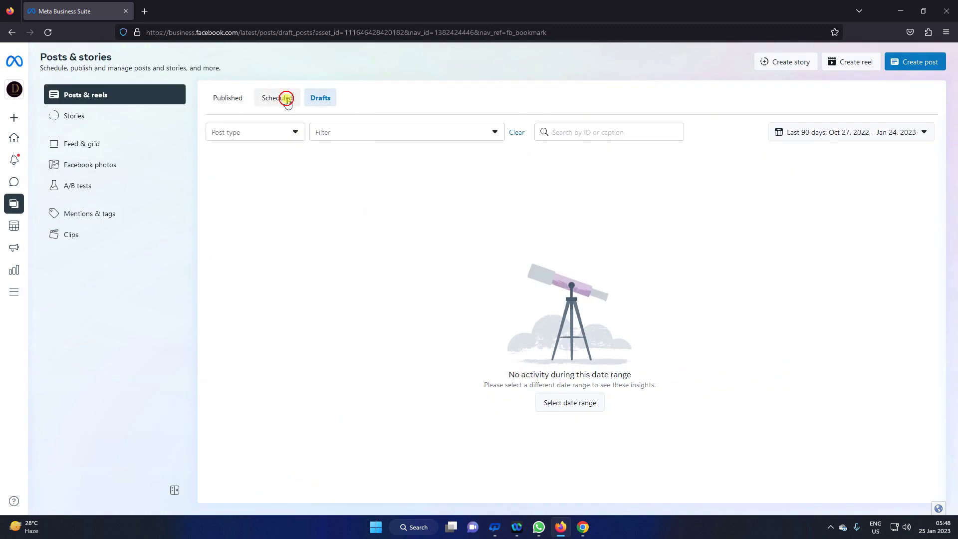
pyautogui.click(237, 98)
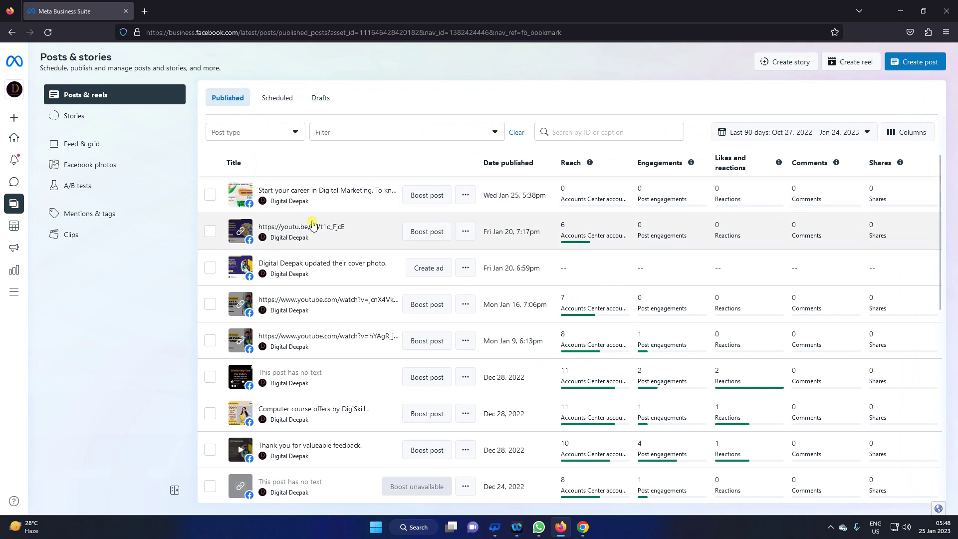
pyautogui.click(315, 99)
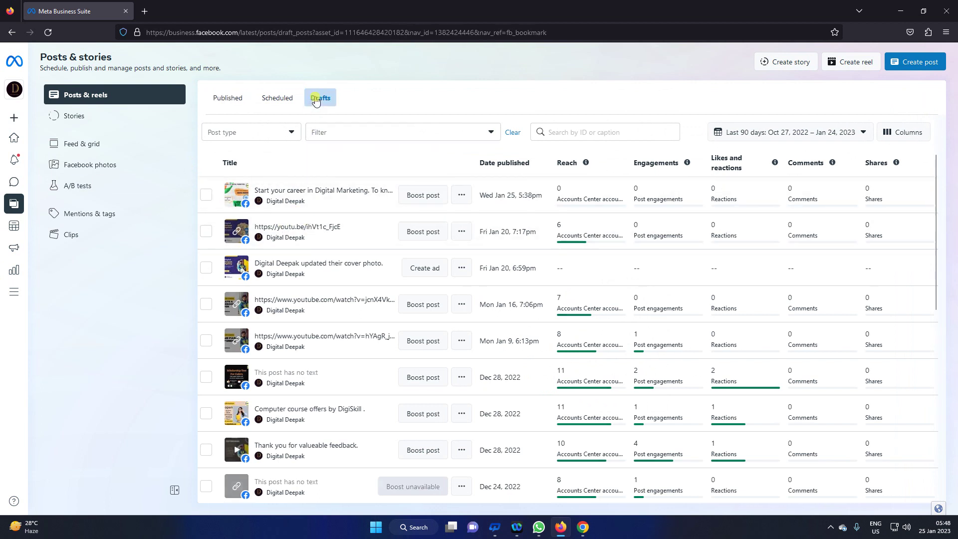
pyautogui.click(295, 135)
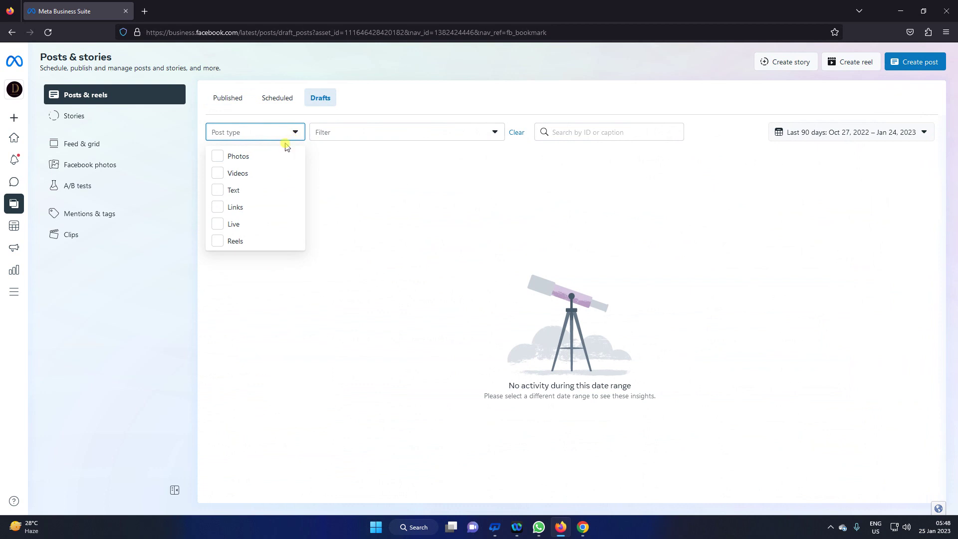
pyautogui.click(260, 157)
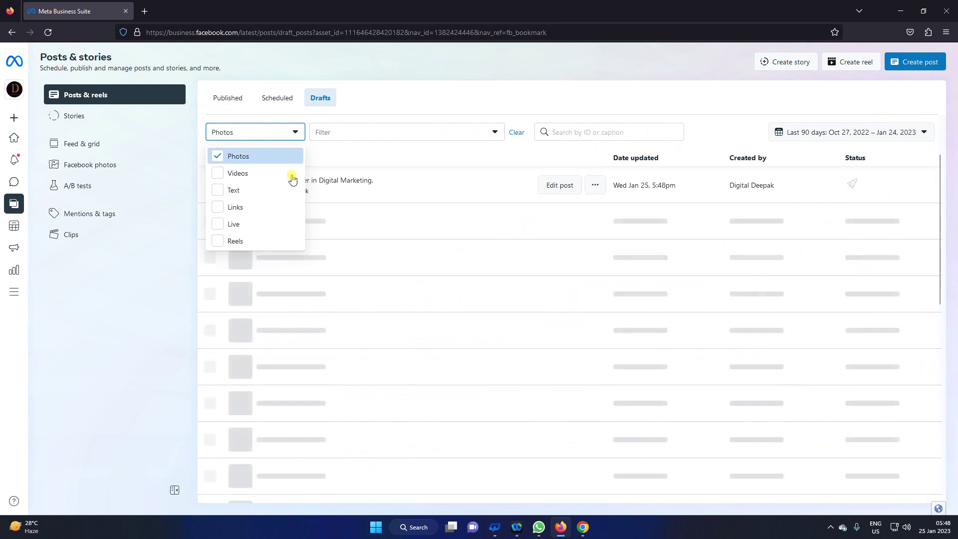
pyautogui.click(406, 238)
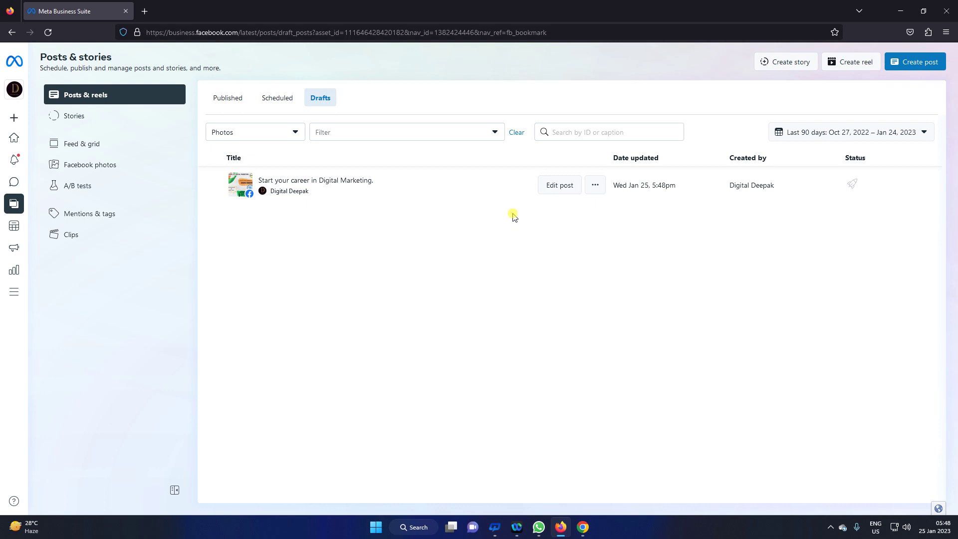
# Open the Planner and switch it to the Month view
pyautogui.click(23, 295)
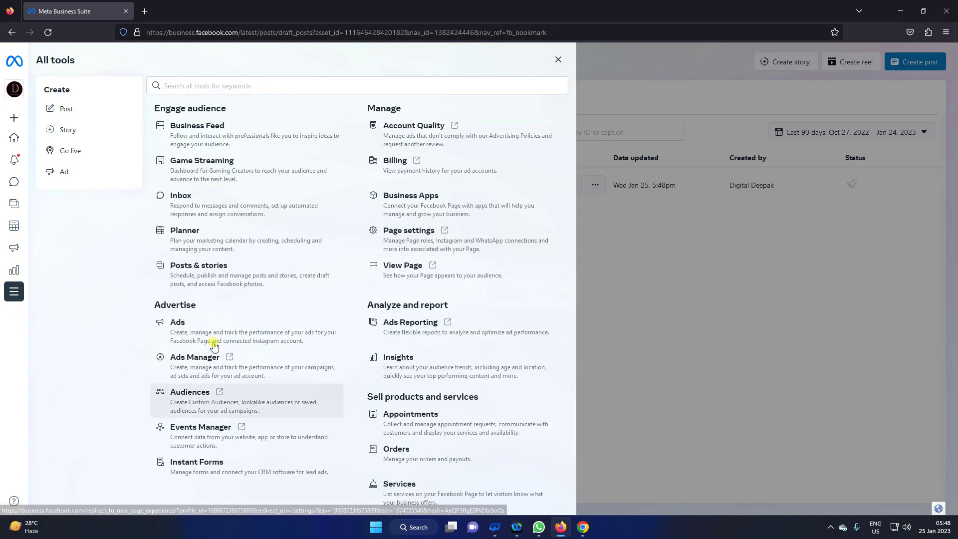
pyautogui.click(206, 245)
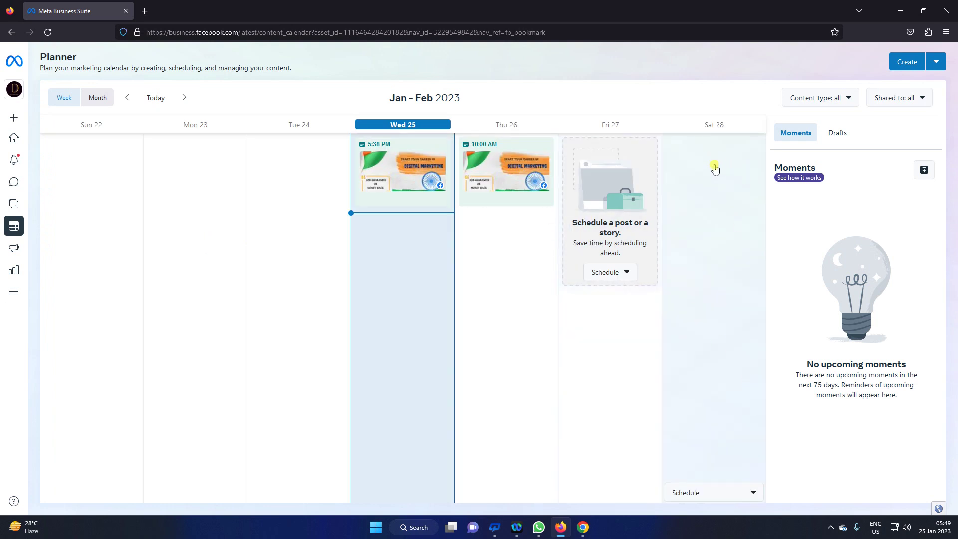
pyautogui.click(97, 98)
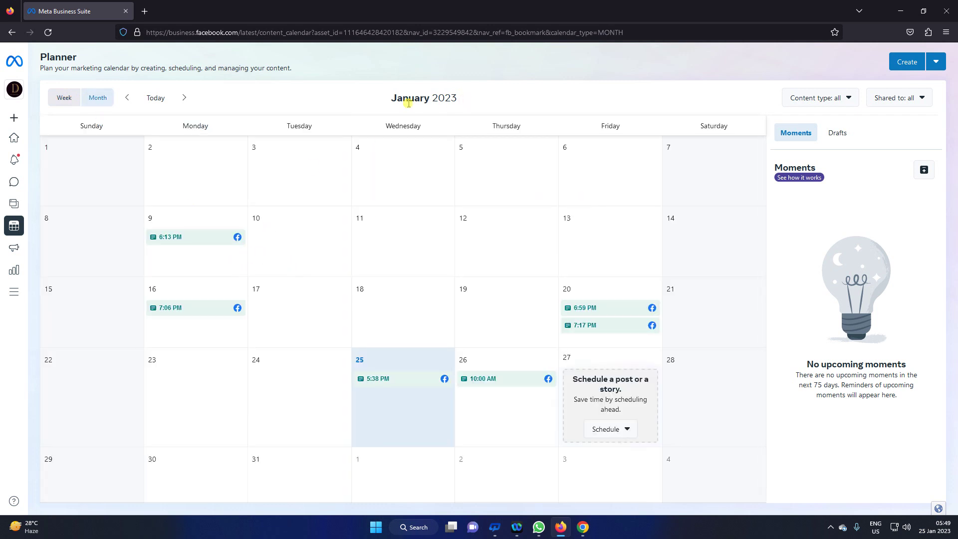
pyautogui.scroll(-1, 442, 285)
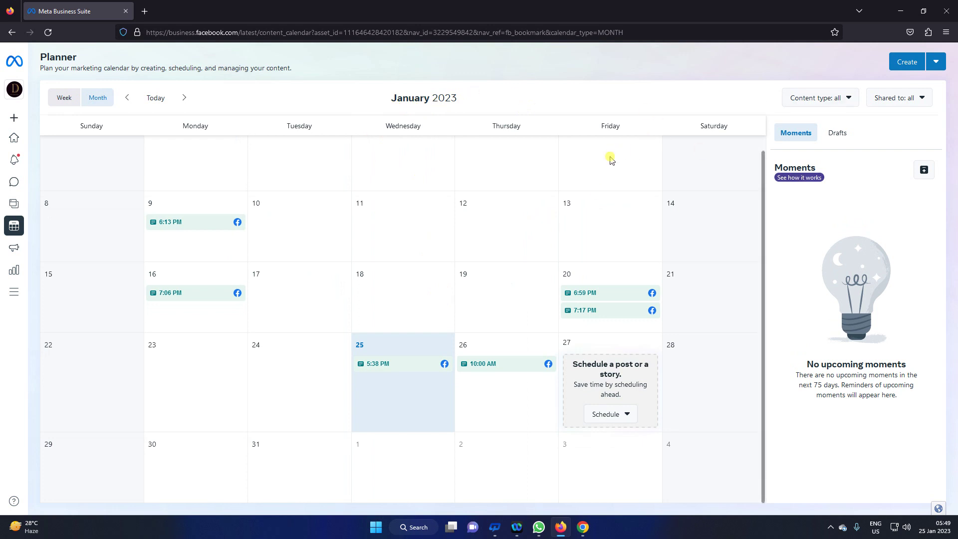
# Browse the months from March back to January's scheduled posts, ending on empty February 2023
pyautogui.click(183, 99)
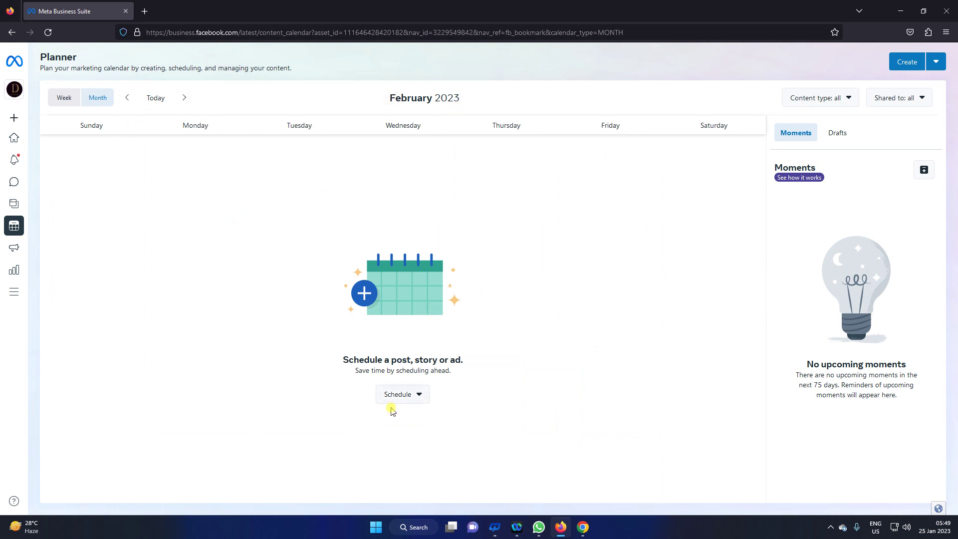
pyautogui.click(184, 97)
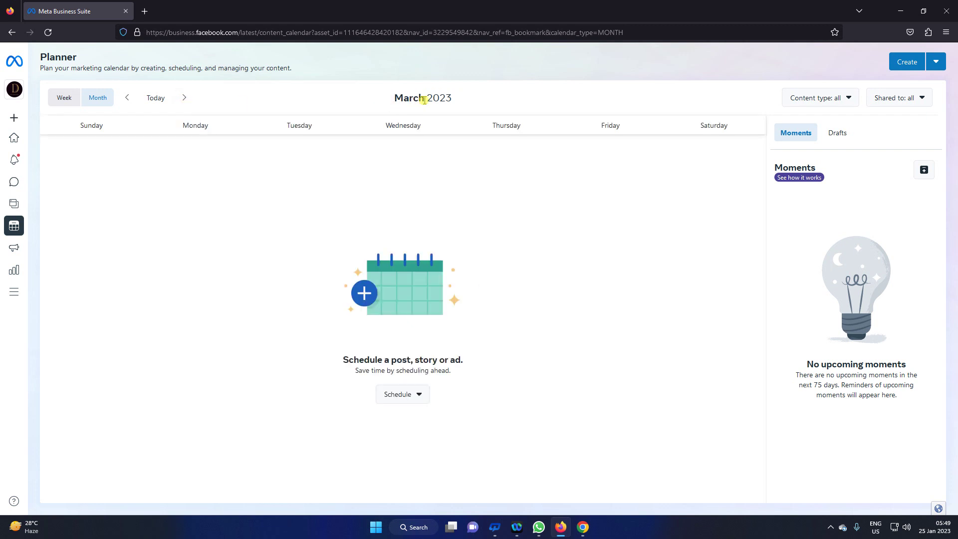
pyautogui.click(405, 396)
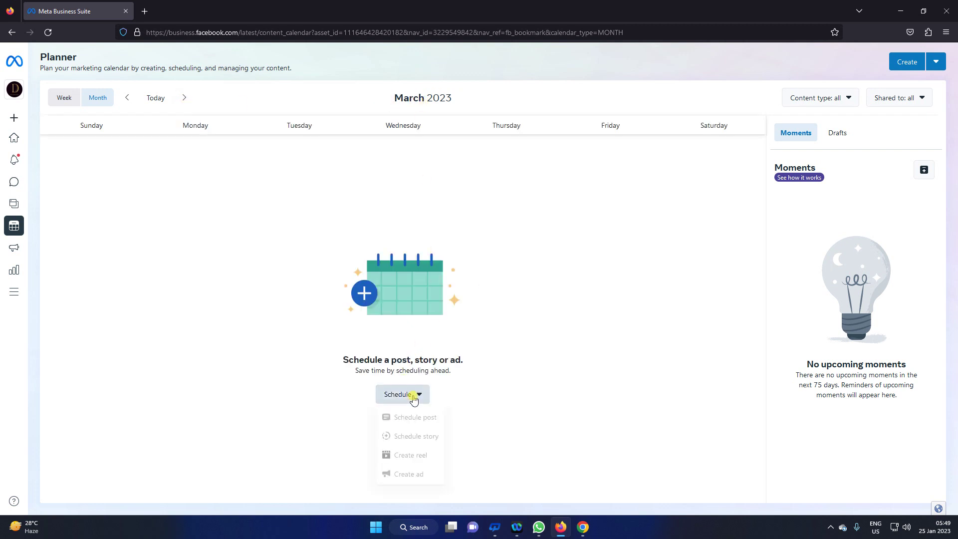
pyautogui.click(590, 300)
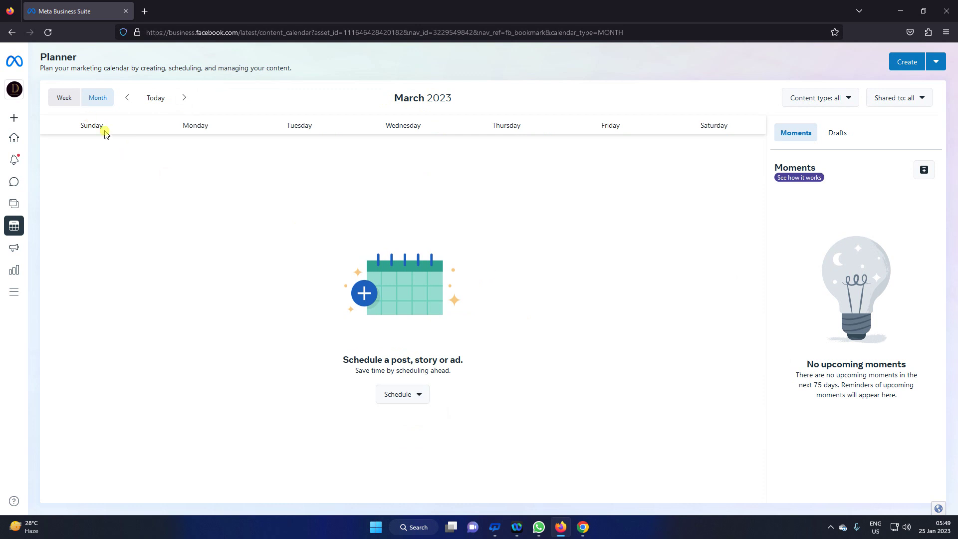
pyautogui.click(129, 97)
pyautogui.click(131, 98)
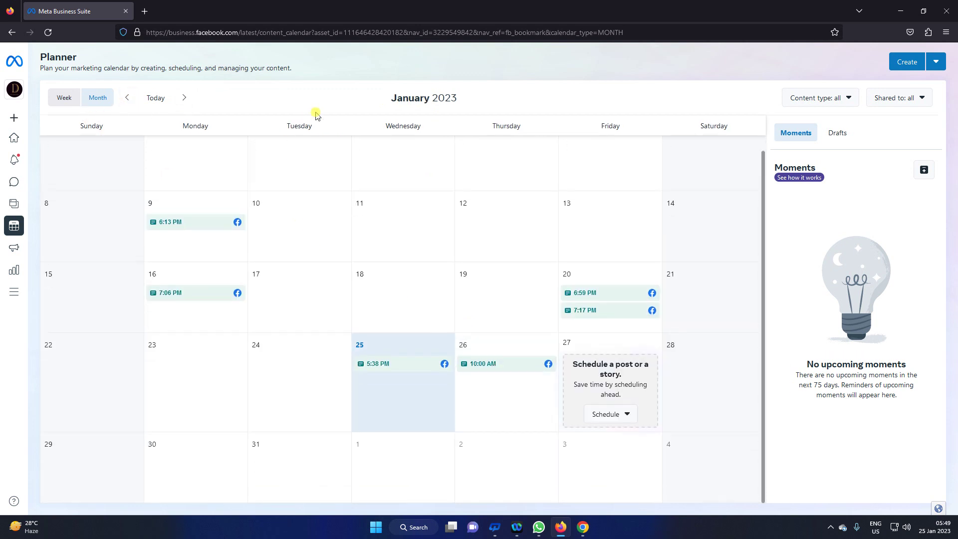
pyautogui.click(184, 98)
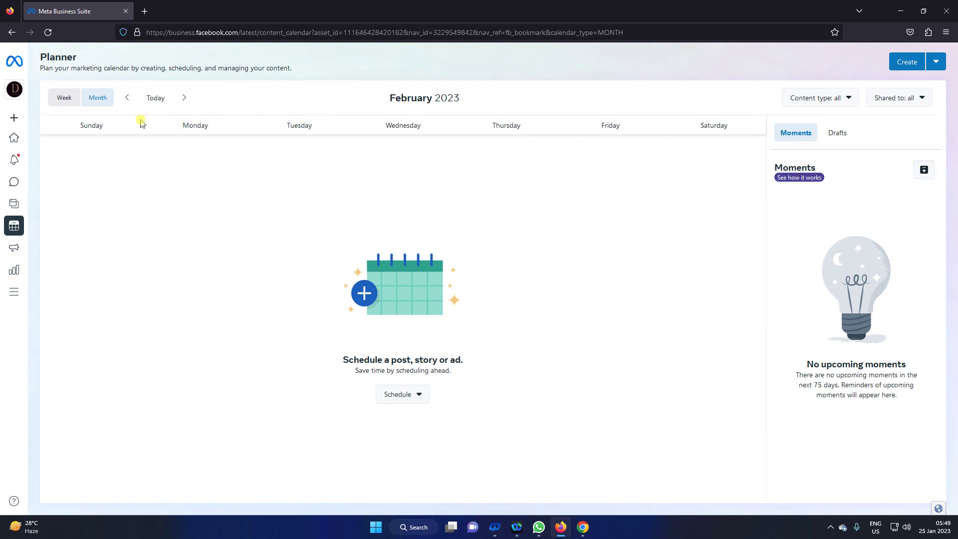
pyautogui.click(400, 394)
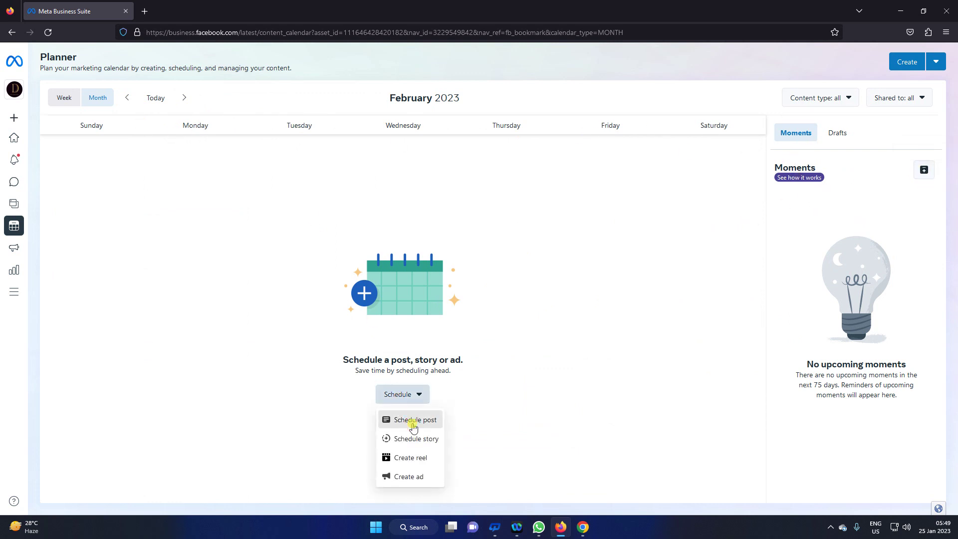
# Begin a scheduled post for Jan 26, 2023 at 10:00 AM after checking the date picker
pyautogui.click(407, 420)
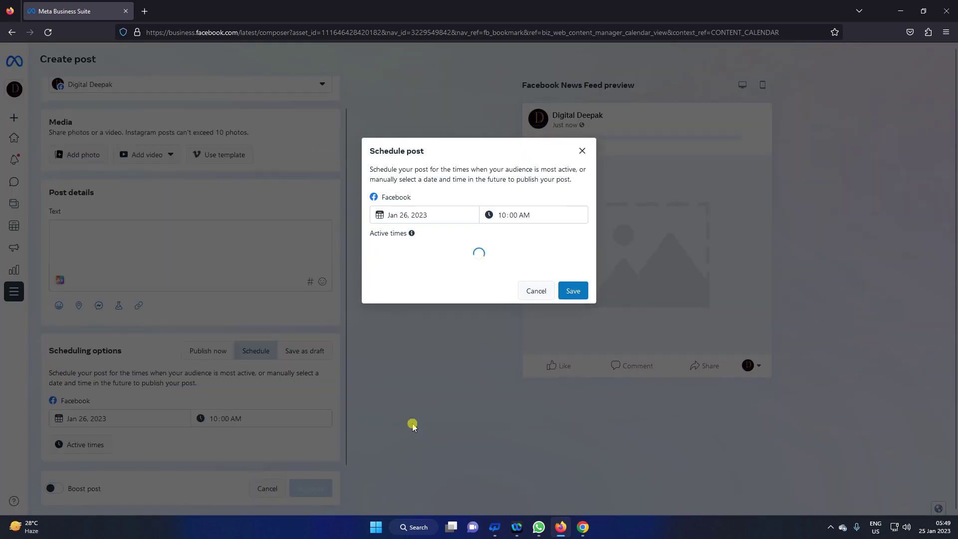
pyautogui.click(417, 213)
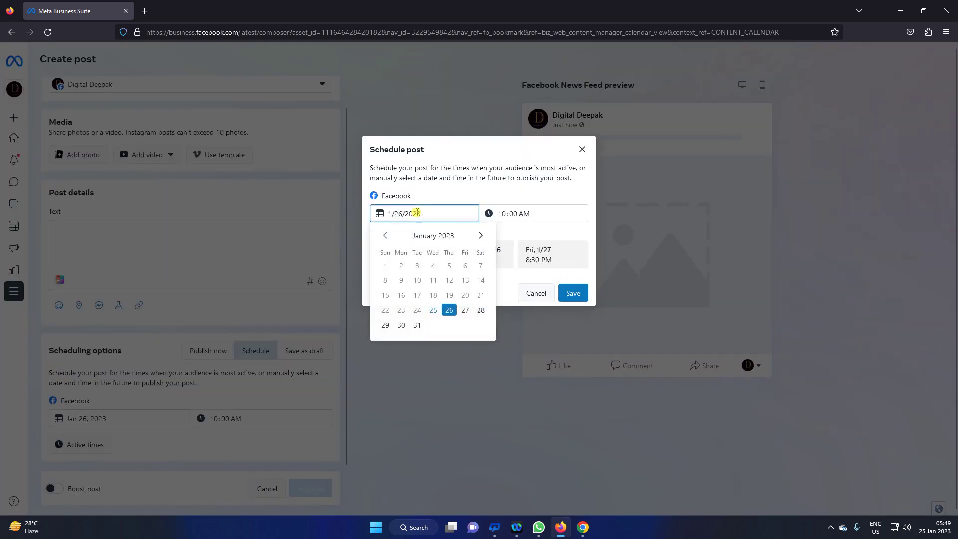
pyautogui.click(582, 150)
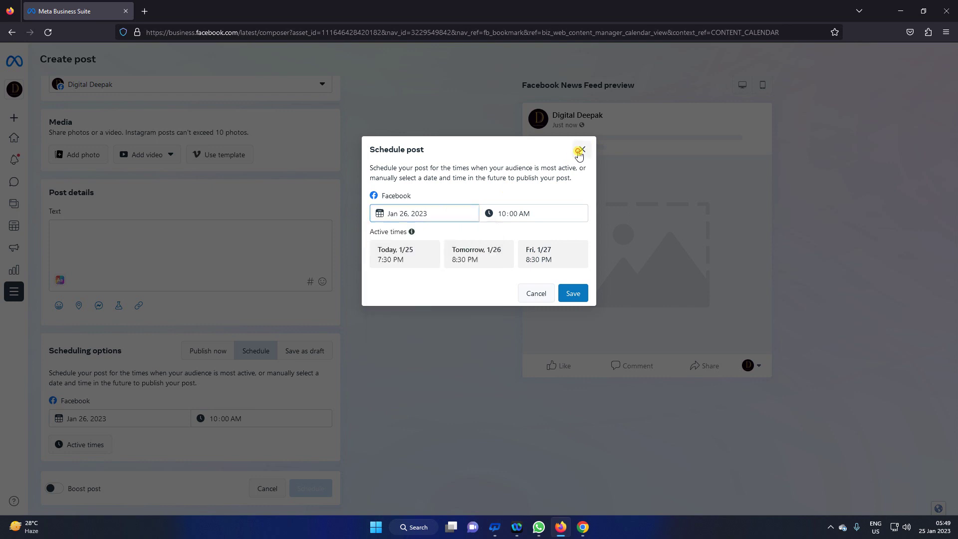
# Return to the Planner's Jan–Feb 2023 week calendar, then bring up the All tools panel
pyautogui.click(14, 291)
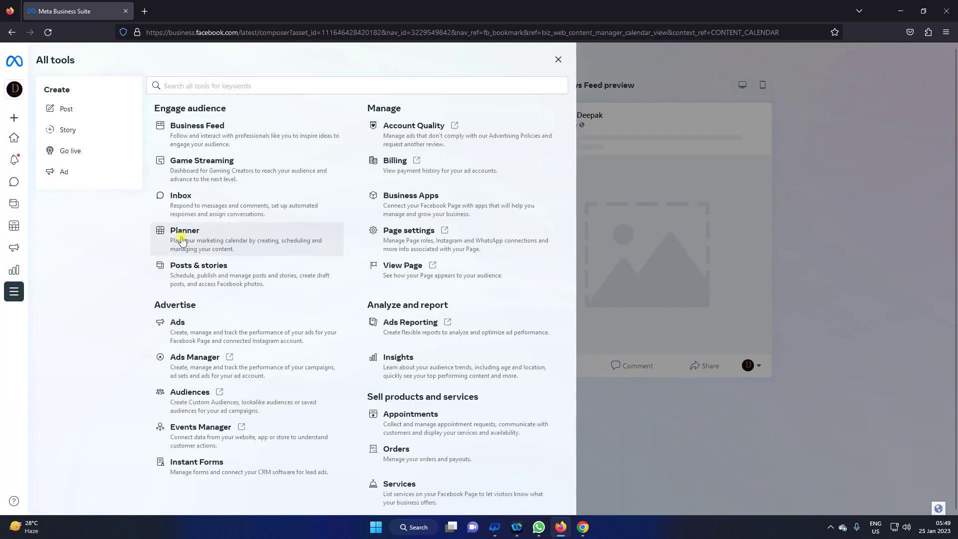
pyautogui.click(181, 240)
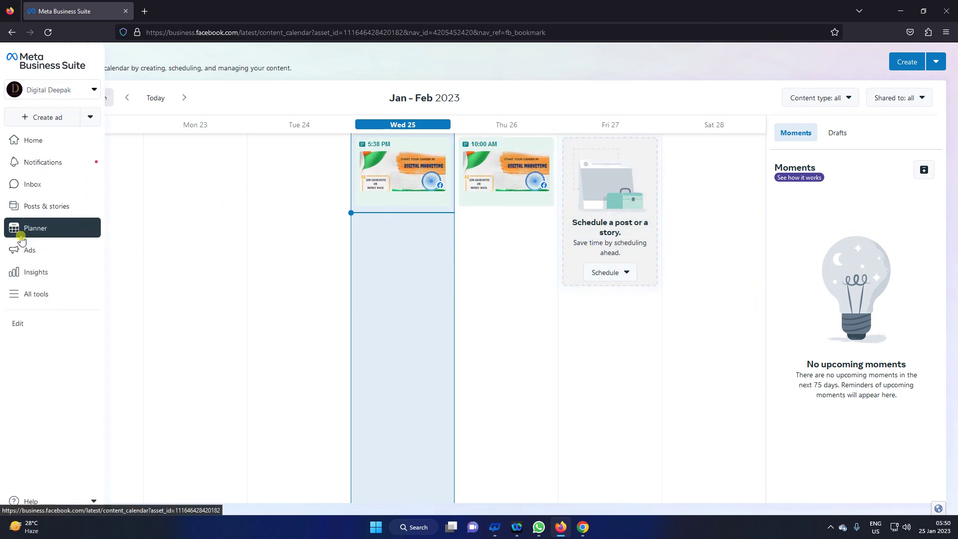
pyautogui.moveTo(35, 296)
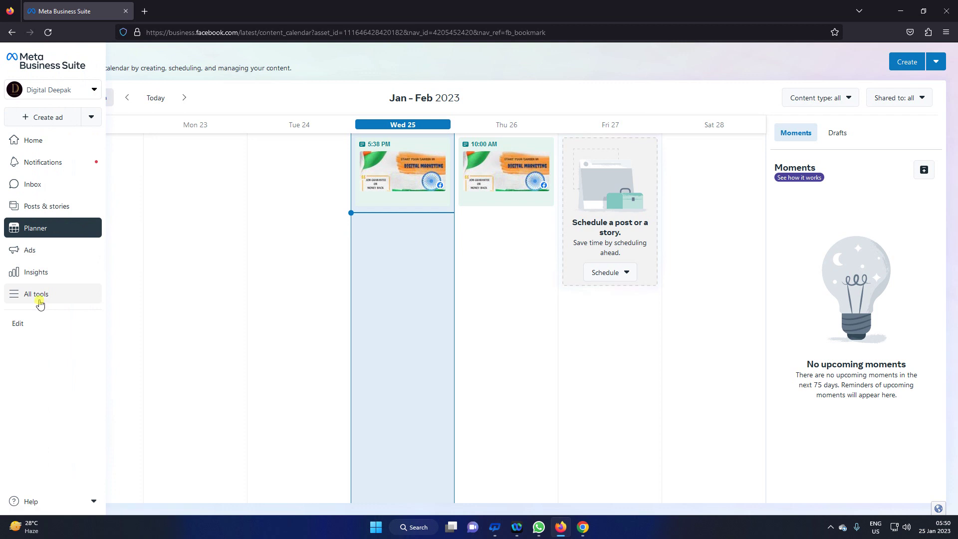
pyautogui.click(35, 295)
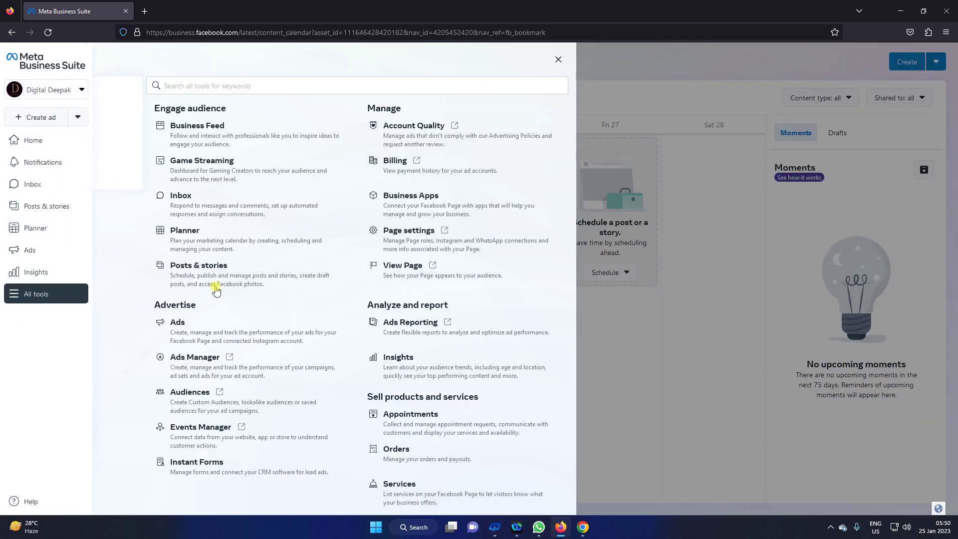